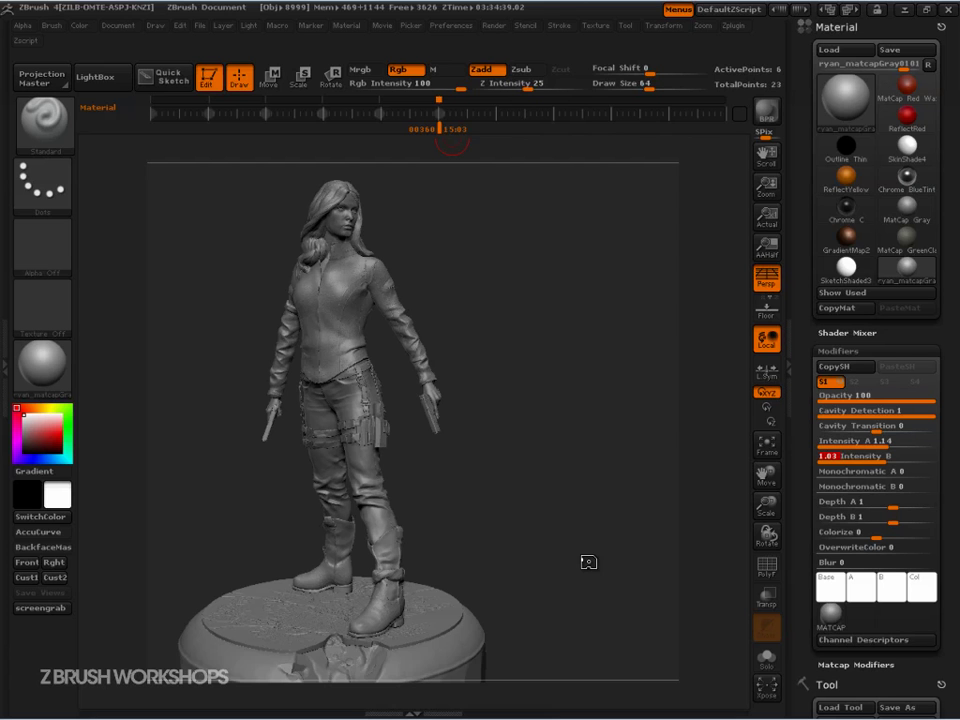
Assign BasicMaterial from the standard materials to the figure and bring its modifier settings into view
left_click(43, 366)
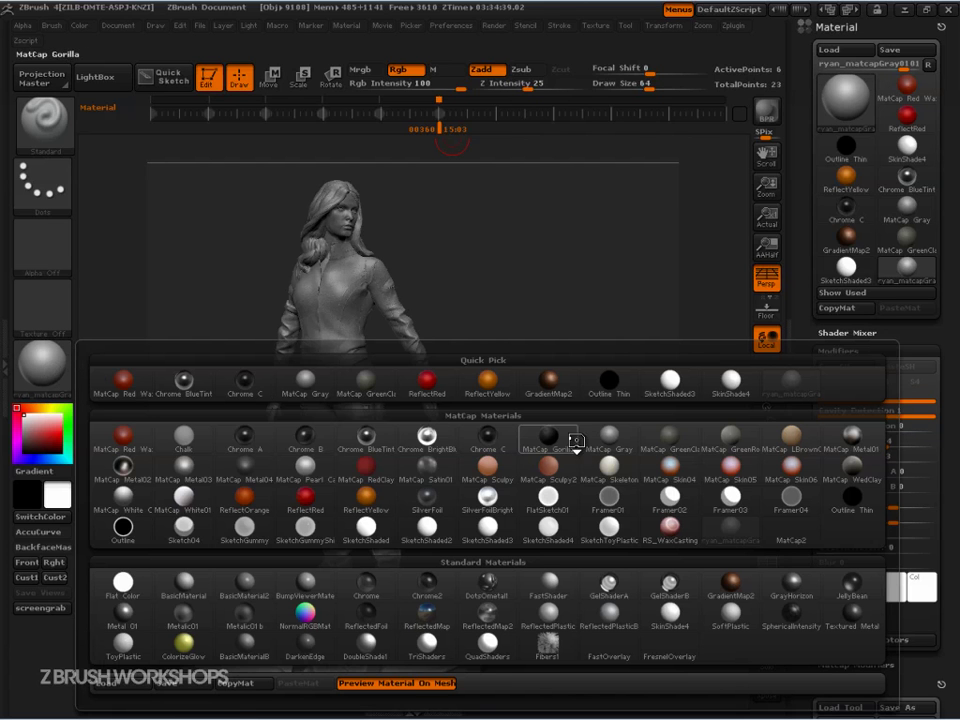
mouse_move(185, 595)
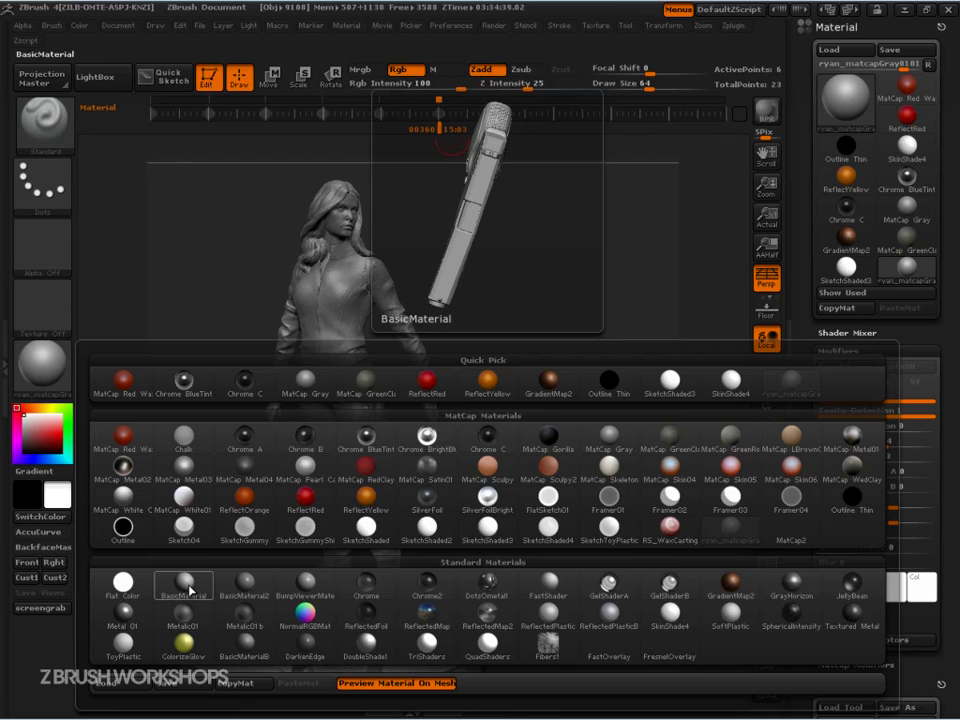
left_click(188, 590)
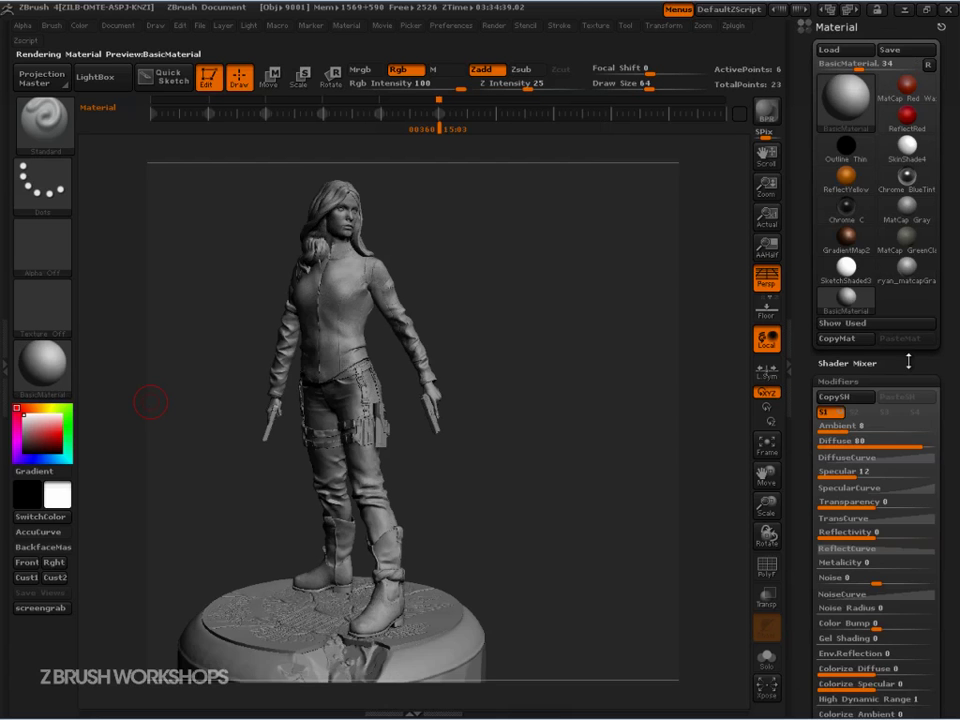
left_click_drag(905, 360, 934, 276)
left_click_drag(947, 377, 944, 472)
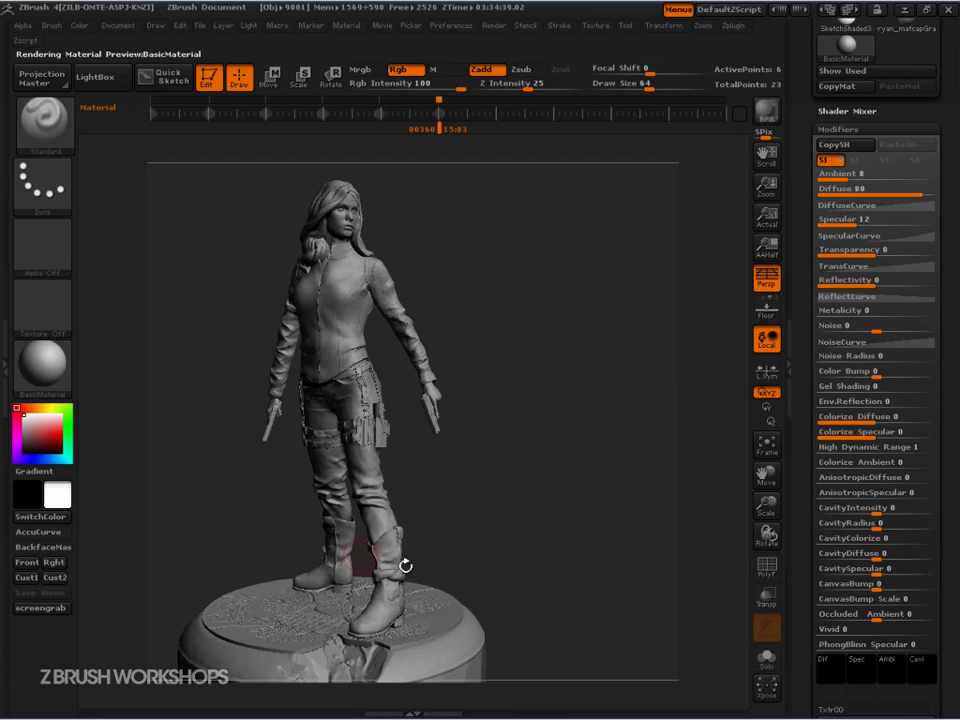
left_click(43, 368)
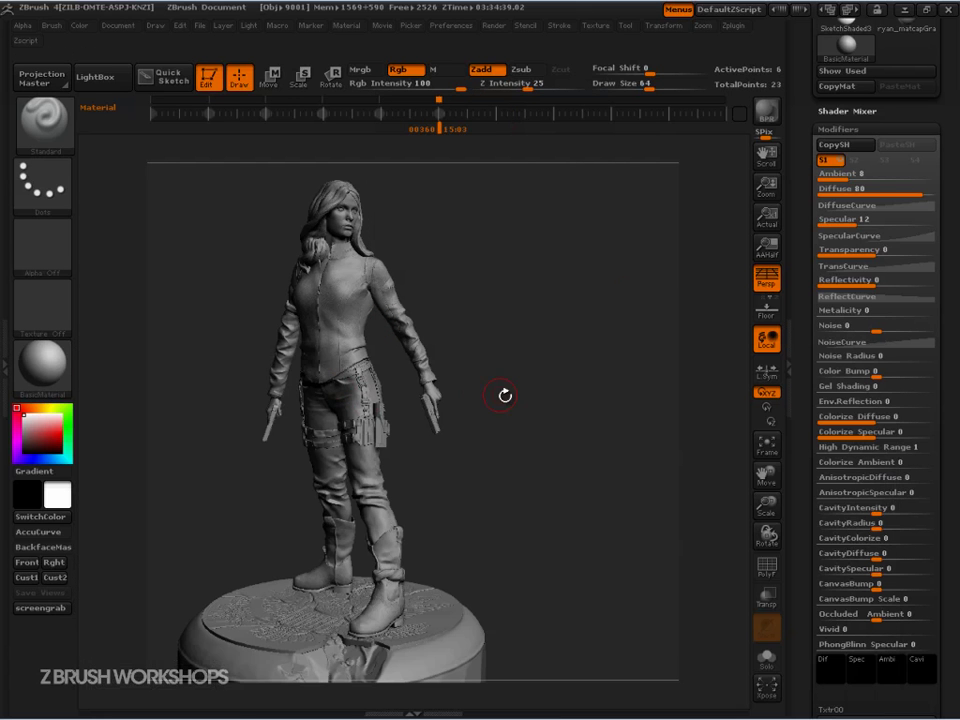
left_click_drag(620, 531, 457, 555)
mouse_move(66, 373)
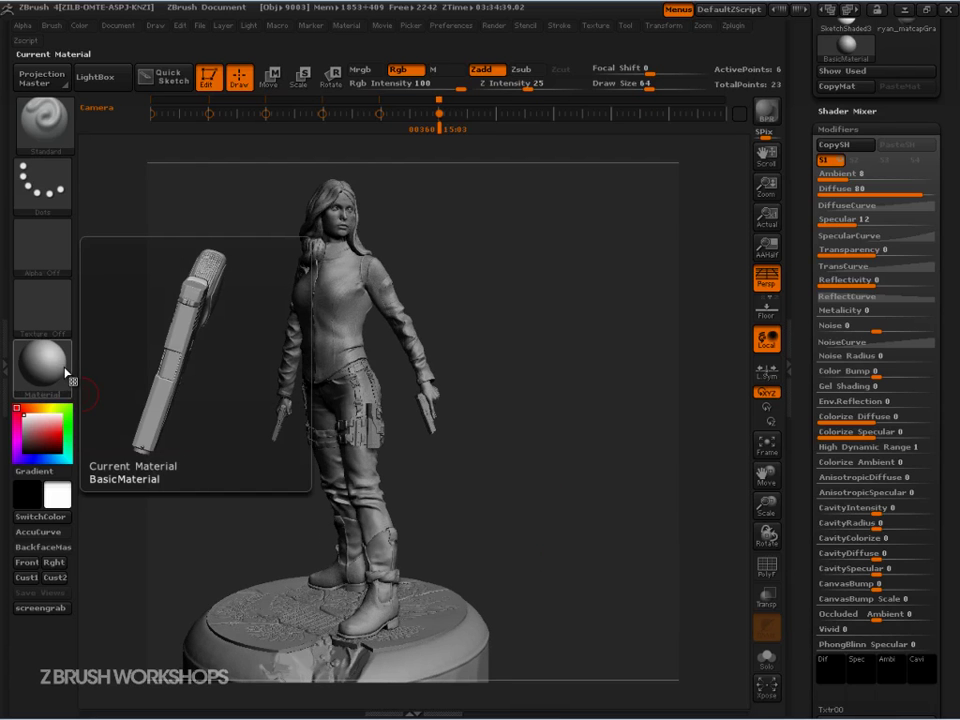
mouse_move(615, 551)
left_mouse_down()
mouse_move(645, 561)
mouse_move(624, 569)
left_mouse_up()
Examine the BasicMaterial modifiers from Ambient to Metalicity, paying attention to the diffuse and specular curves
key("ctrl+shift")
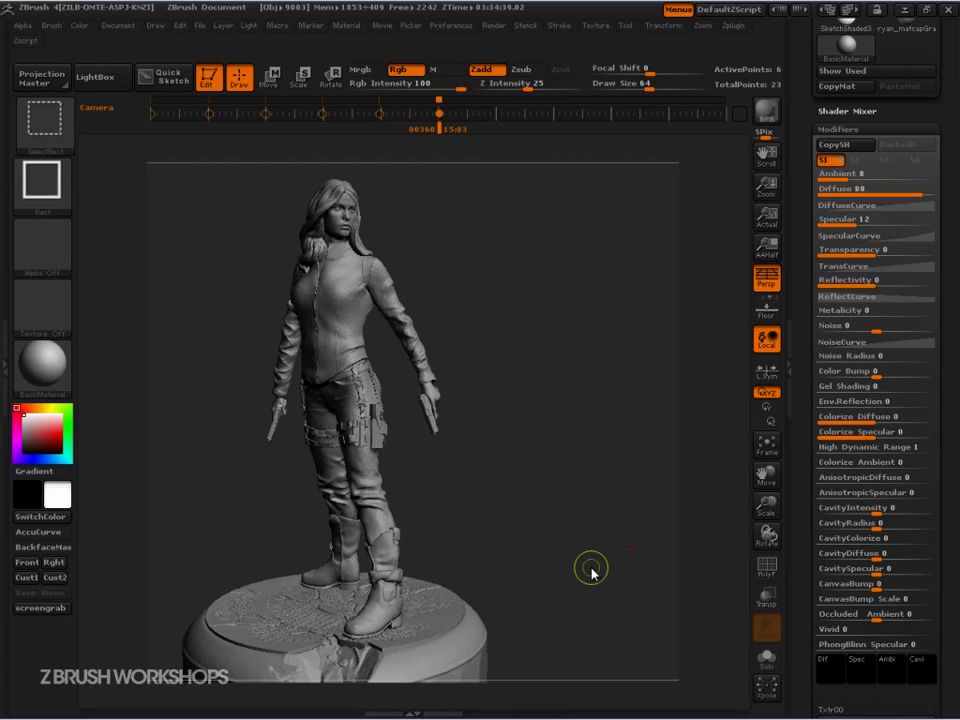
mouse_move(800, 128)
left_mouse_down()
mouse_move(921, 140)
mouse_move(924, 656)
mouse_move(790, 230)
mouse_move(850, 115)
left_mouse_up()
left_click_drag(499, 430, 740, 431)
mouse_move(683, 400)
left_mouse_down()
mouse_move(699, 414)
mouse_move(683, 458)
left_mouse_up()
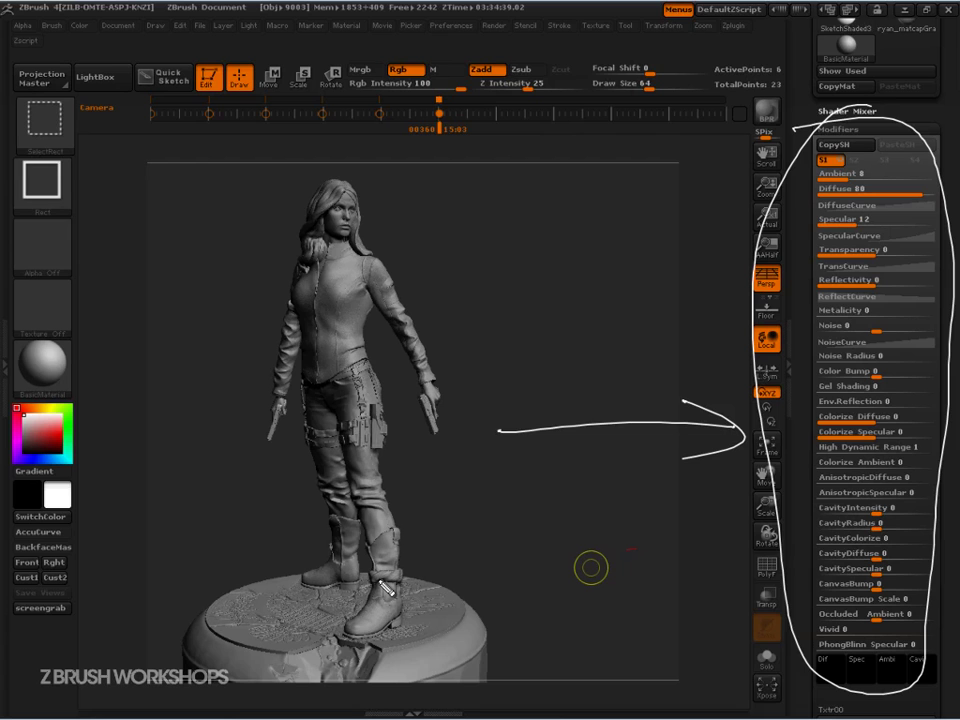
key("Escape")
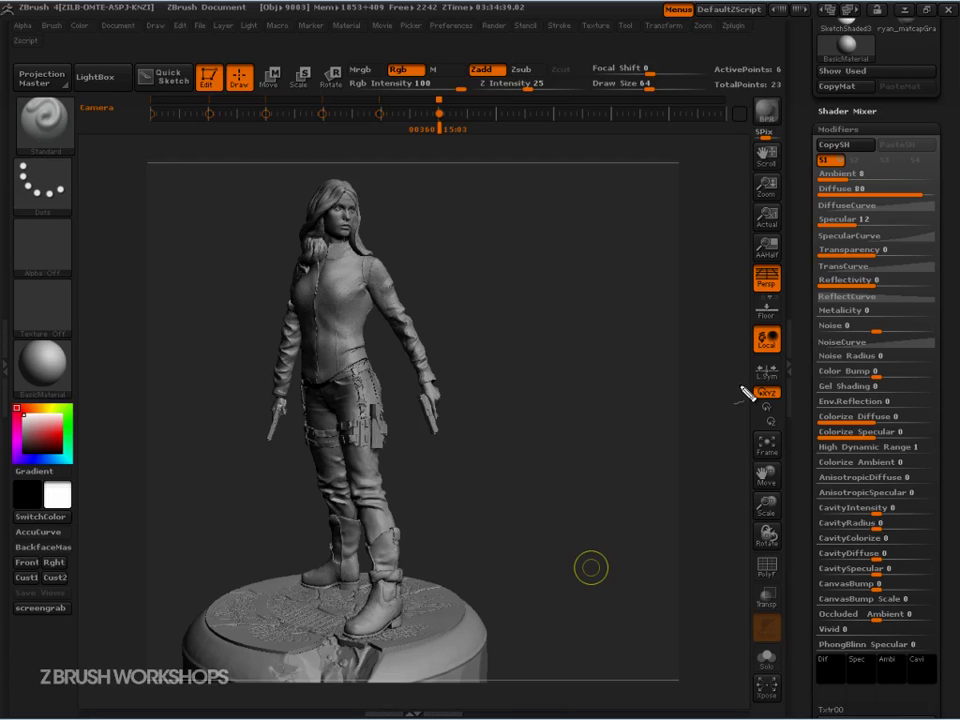
left_click_drag(806, 173, 945, 172)
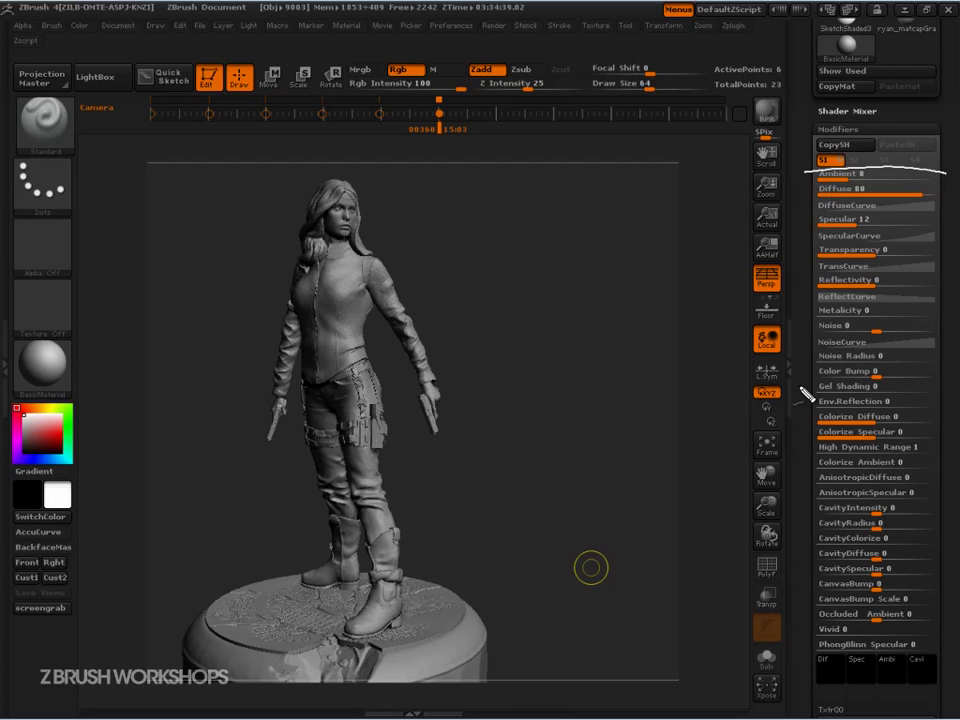
left_click_drag(805, 322, 950, 333)
left_click_drag(944, 172, 950, 322)
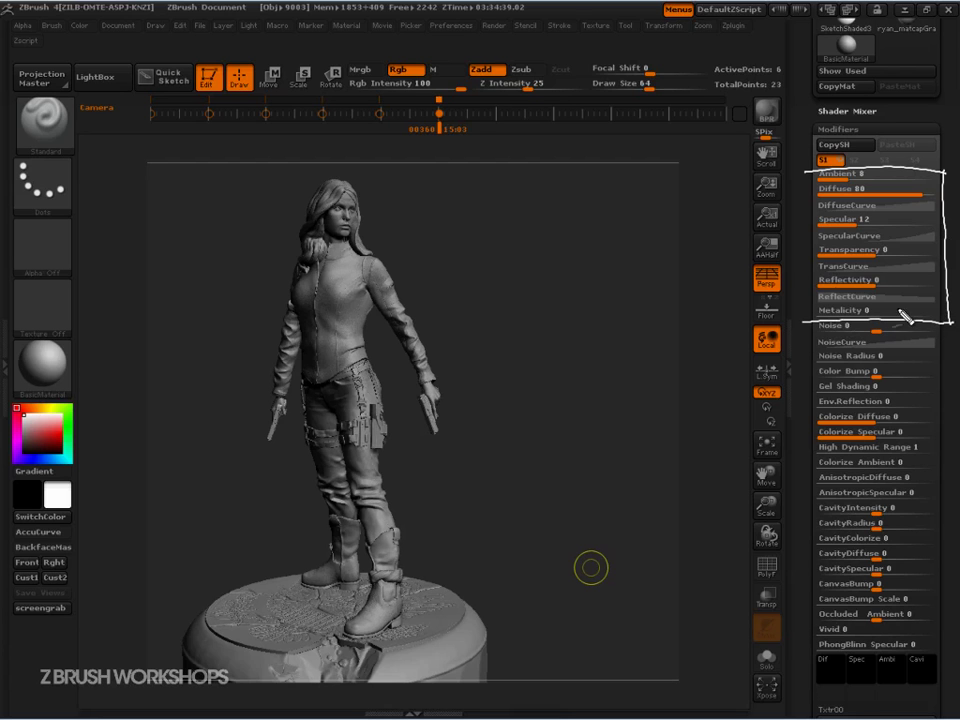
left_click_drag(805, 171, 803, 320)
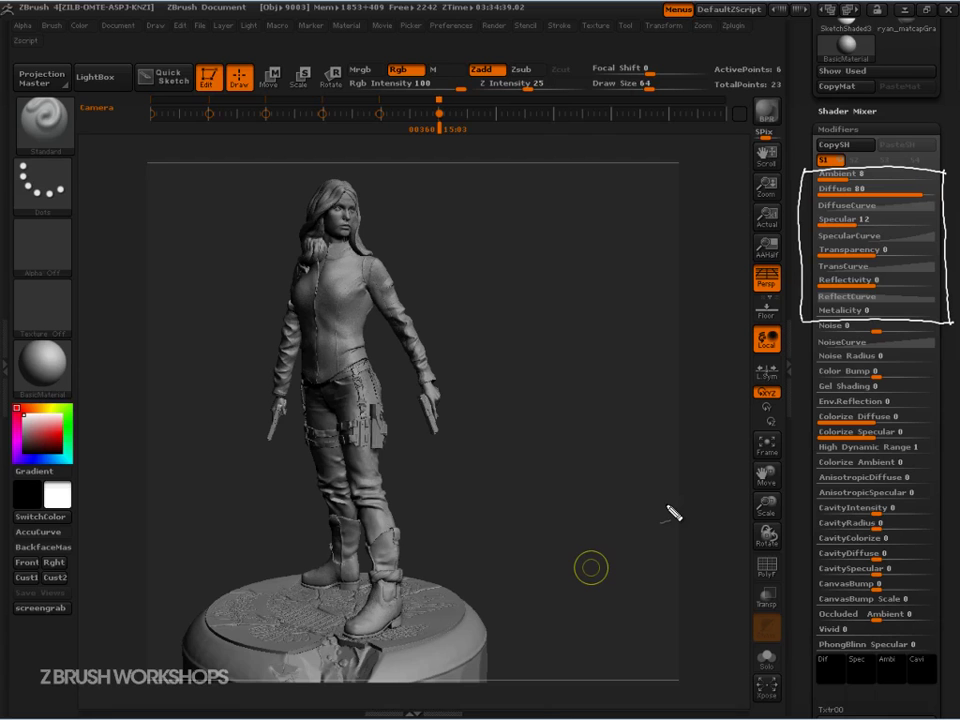
mouse_move(816, 268)
left_mouse_down()
mouse_move(863, 252)
mouse_move(930, 262)
left_mouse_up()
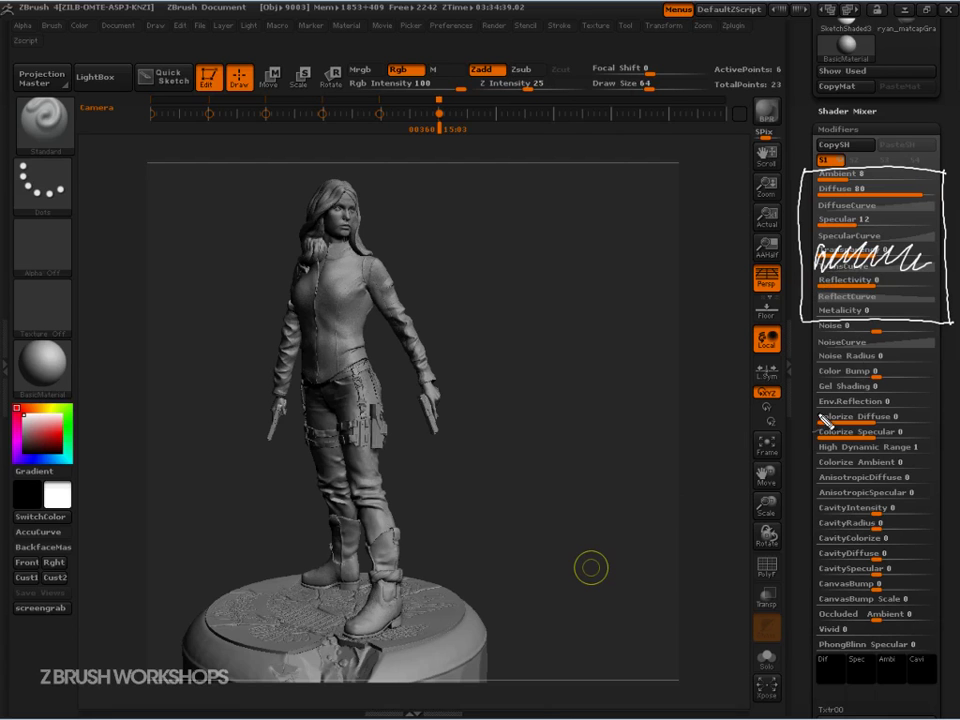
left_click_drag(822, 288, 936, 296)
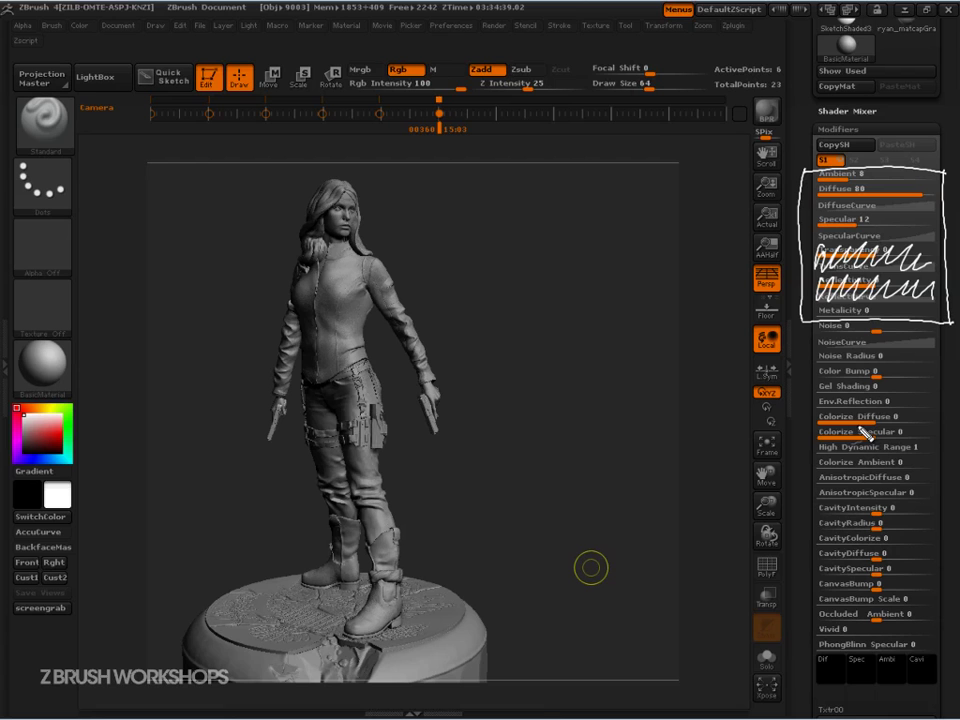
left_click_drag(710, 208, 812, 200)
left_click_drag(703, 247, 812, 237)
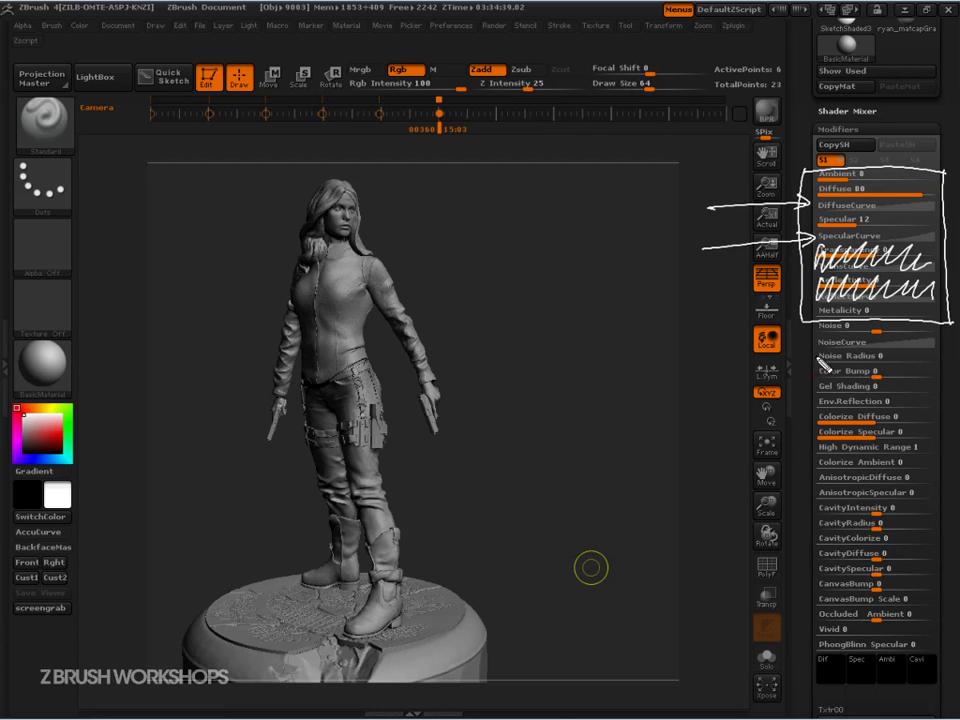
Examine the remaining BasicMaterial modifiers, from Noise and the colorize, anisotropic and cavity settings to PhongBlinn Specular and the color swatches
mouse_move(802, 334)
left_mouse_down()
mouse_move(805, 385)
mouse_move(957, 360)
left_mouse_up()
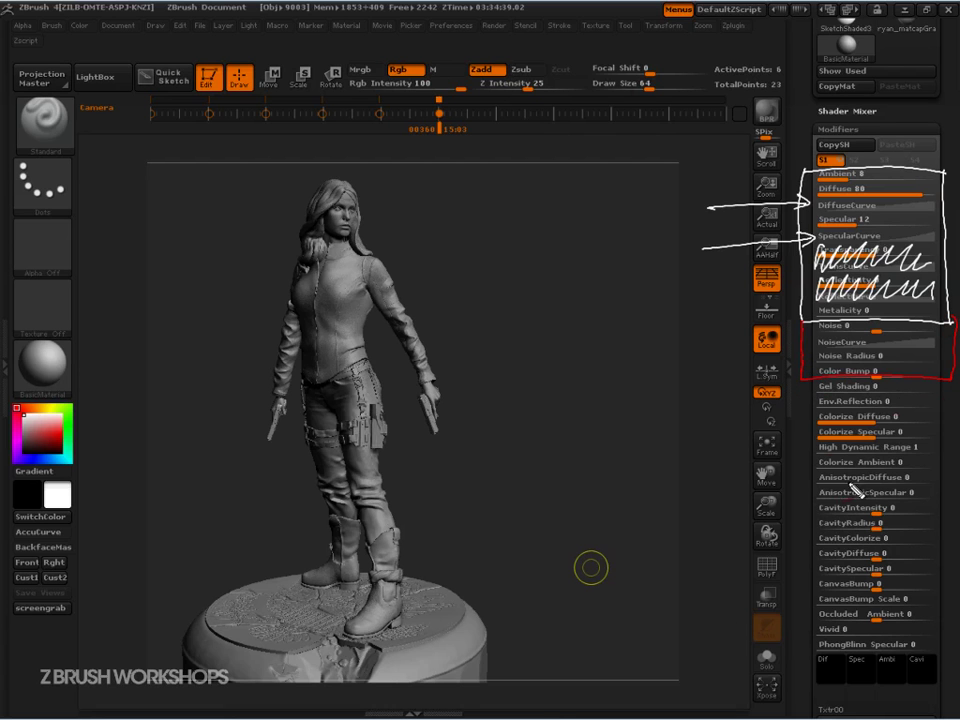
left_click_drag(820, 390, 930, 394)
mouse_move(810, 421)
left_mouse_down()
mouse_move(797, 441)
mouse_move(945, 440)
left_mouse_up()
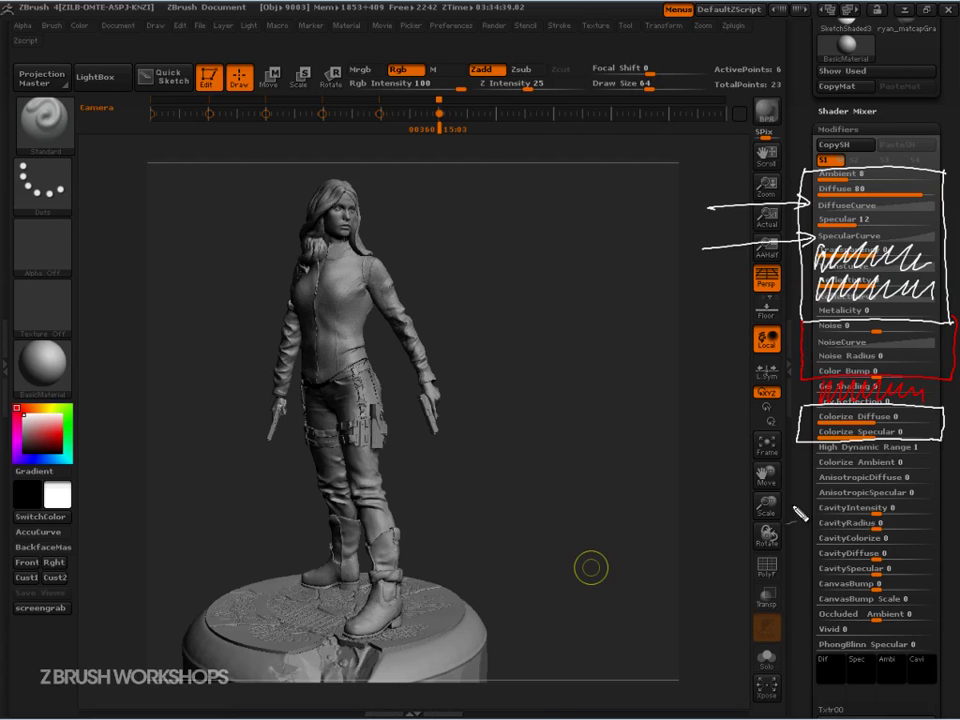
mouse_move(803, 462)
left_mouse_down()
mouse_move(806, 500)
mouse_move(943, 498)
mouse_move(950, 485)
mouse_move(792, 470)
left_mouse_up()
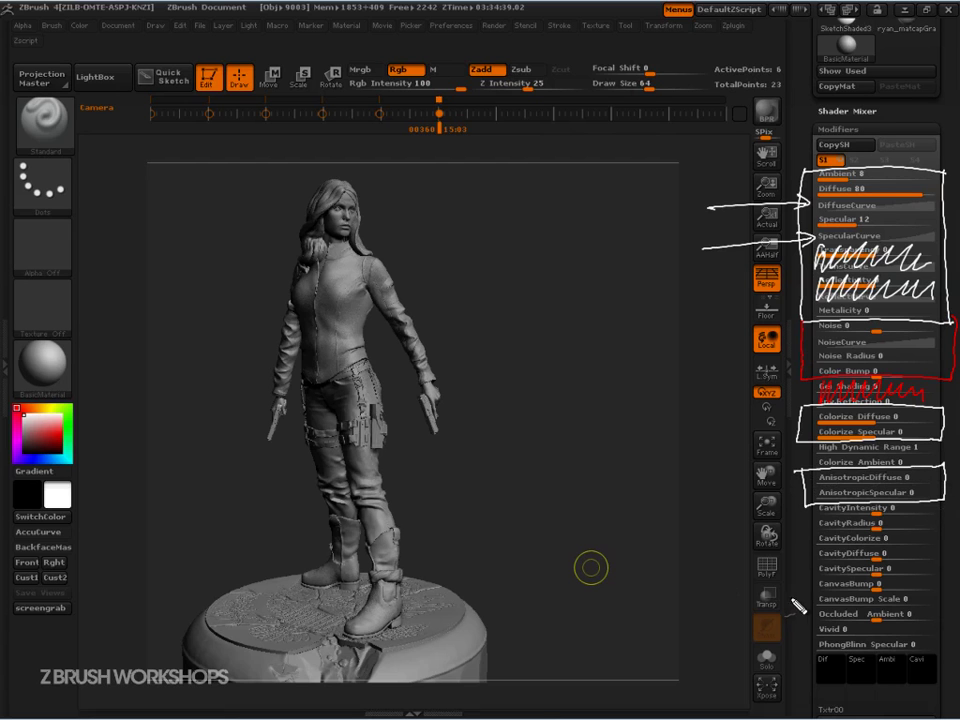
left_click_drag(858, 455, 905, 462)
mouse_move(820, 505)
left_mouse_down()
mouse_move(822, 560)
mouse_move(843, 618)
mouse_move(875, 560)
mouse_move(925, 600)
mouse_move(838, 620)
mouse_move(801, 643)
mouse_move(945, 628)
left_mouse_up()
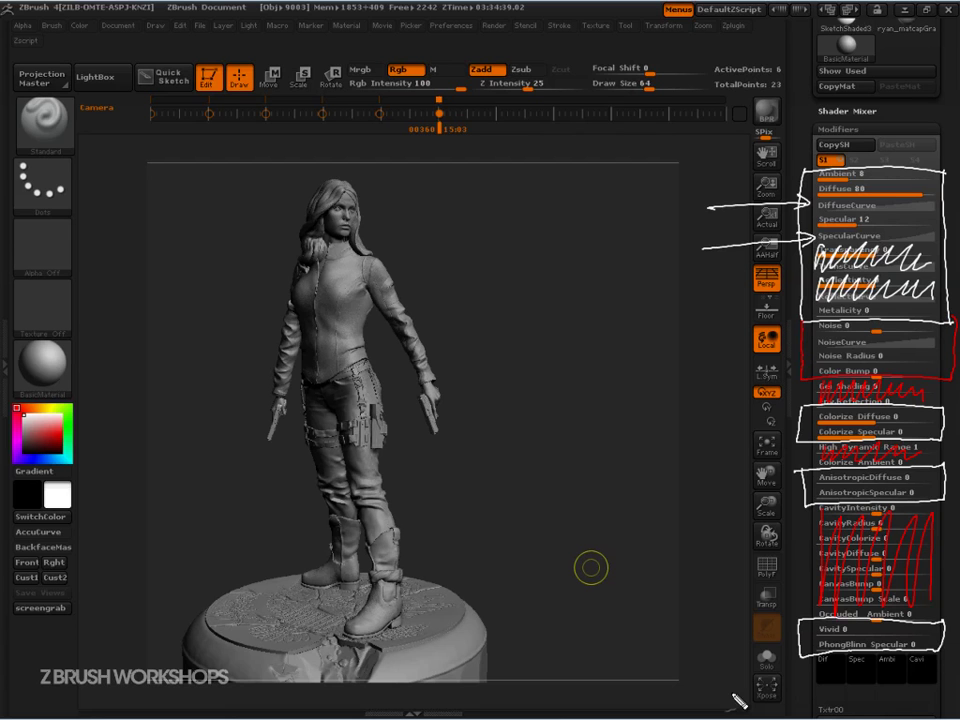
mouse_move(938, 656)
left_mouse_down()
mouse_move(809, 661)
mouse_move(801, 717)
left_mouse_up()
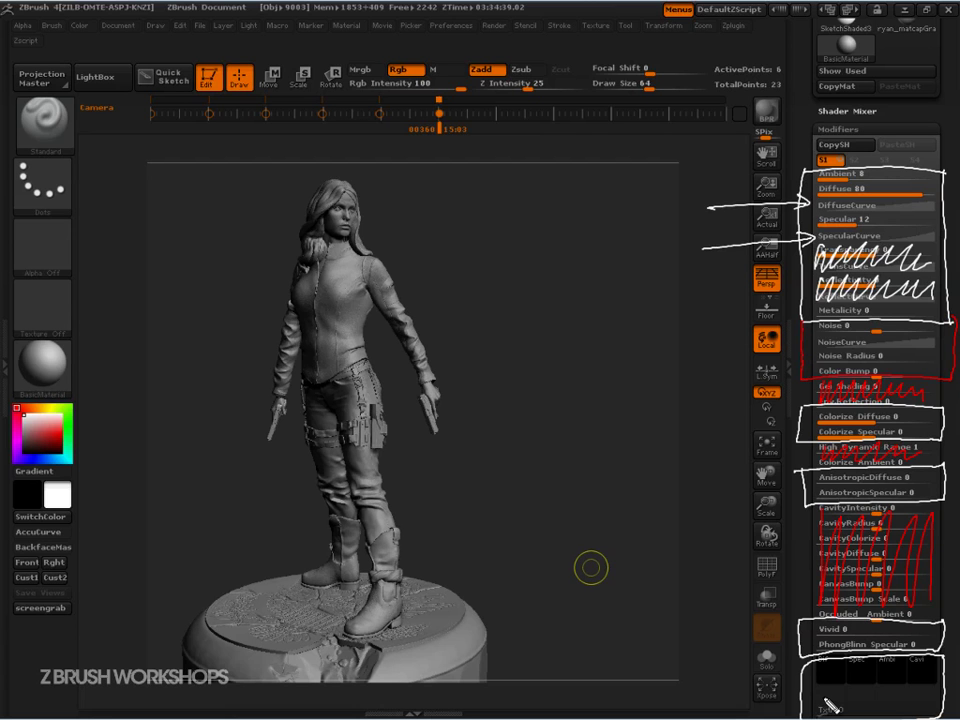
mouse_move(912, 664)
left_mouse_down()
mouse_move(922, 676)
mouse_move(910, 692)
left_mouse_up()
left_click_drag(820, 670, 901, 669)
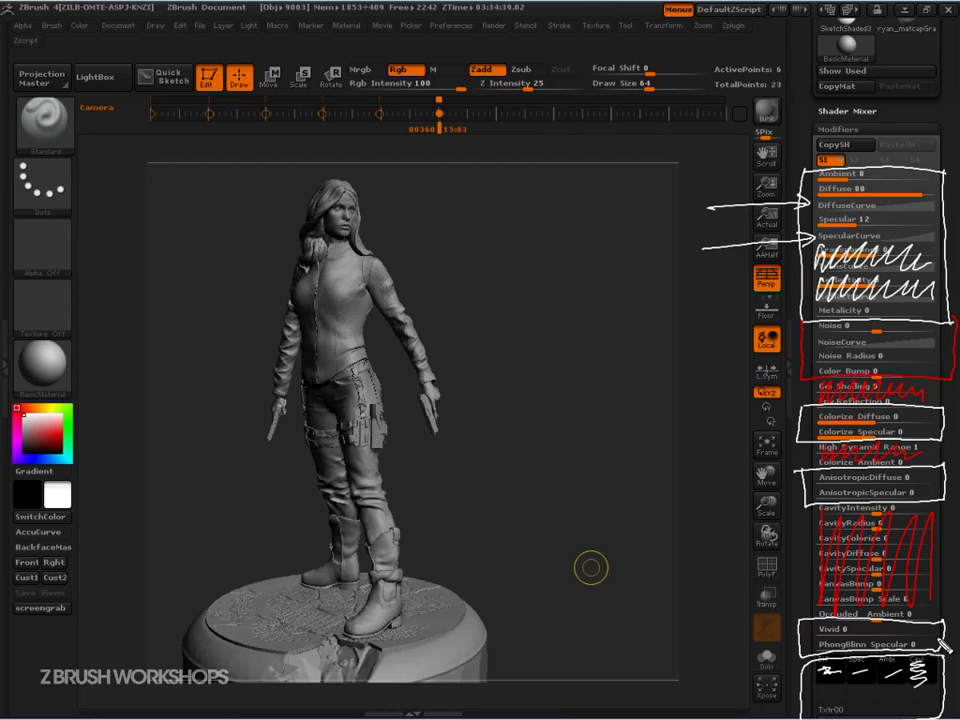
mouse_move(620, 517)
left_mouse_down()
mouse_move(762, 640)
mouse_move(771, 606)
mouse_move(715, 632)
left_mouse_up()
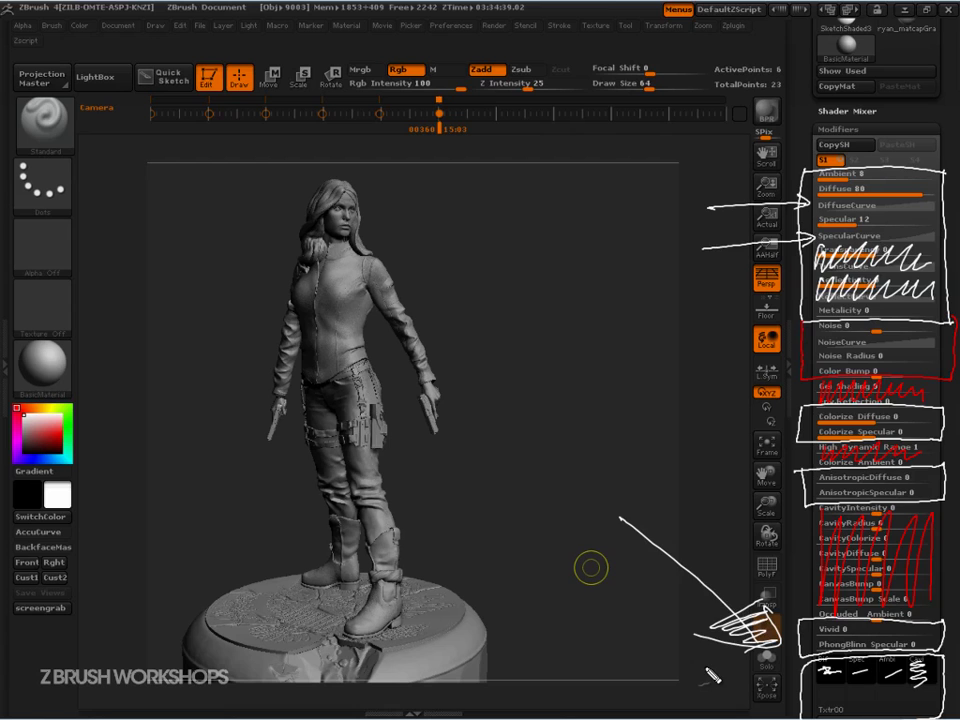
key("Escape")
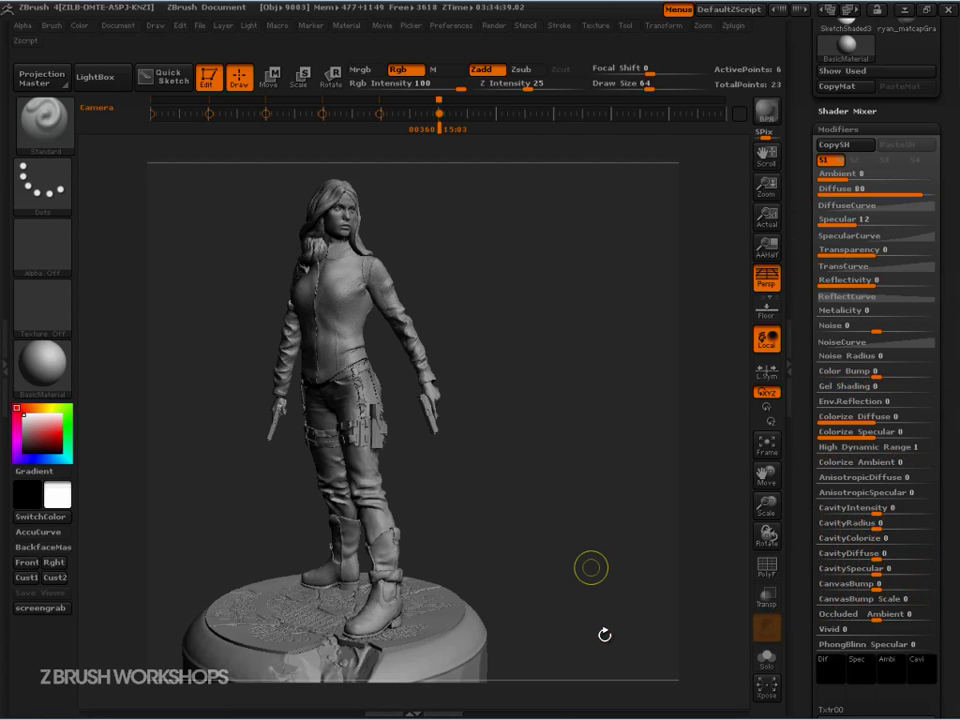
Set BasicMaterial's Ambient to 0, bow its DiffuseCurve upward, and inspect the shading on the figure's face
left_click_drag(850, 174, 769, 194)
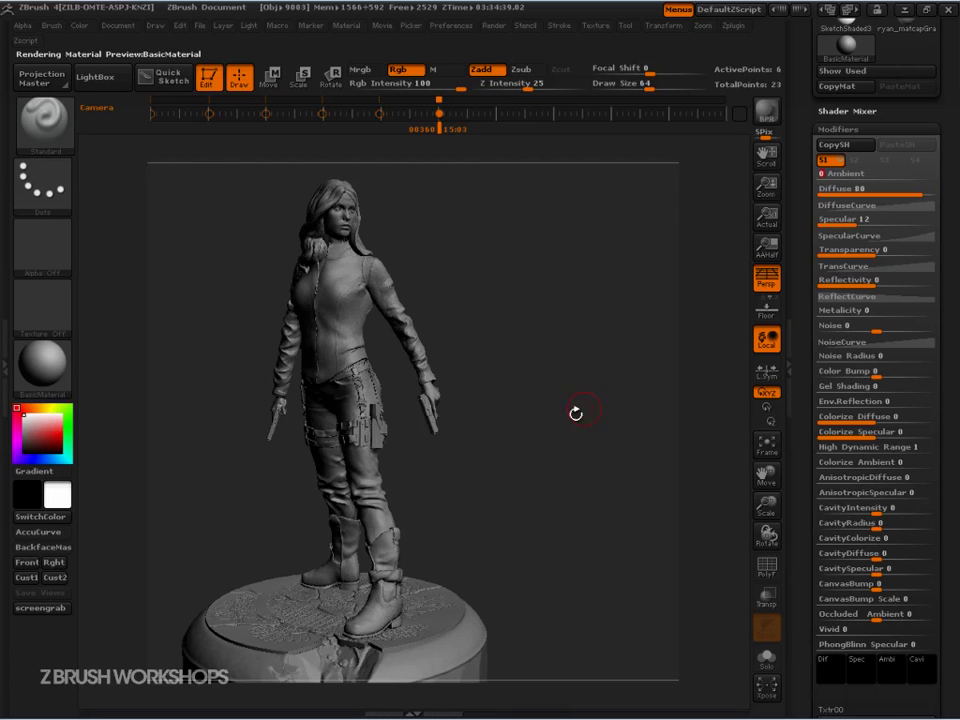
left_click(868, 205)
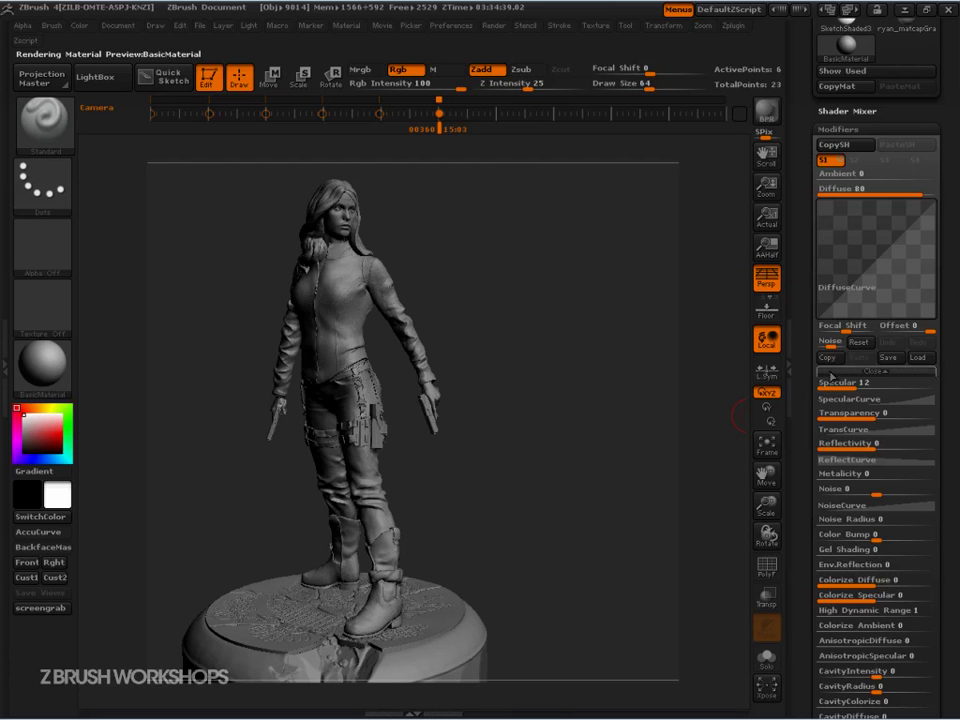
mouse_move(878, 262)
left_mouse_down()
mouse_move(868, 221)
mouse_move(874, 236)
left_mouse_up()
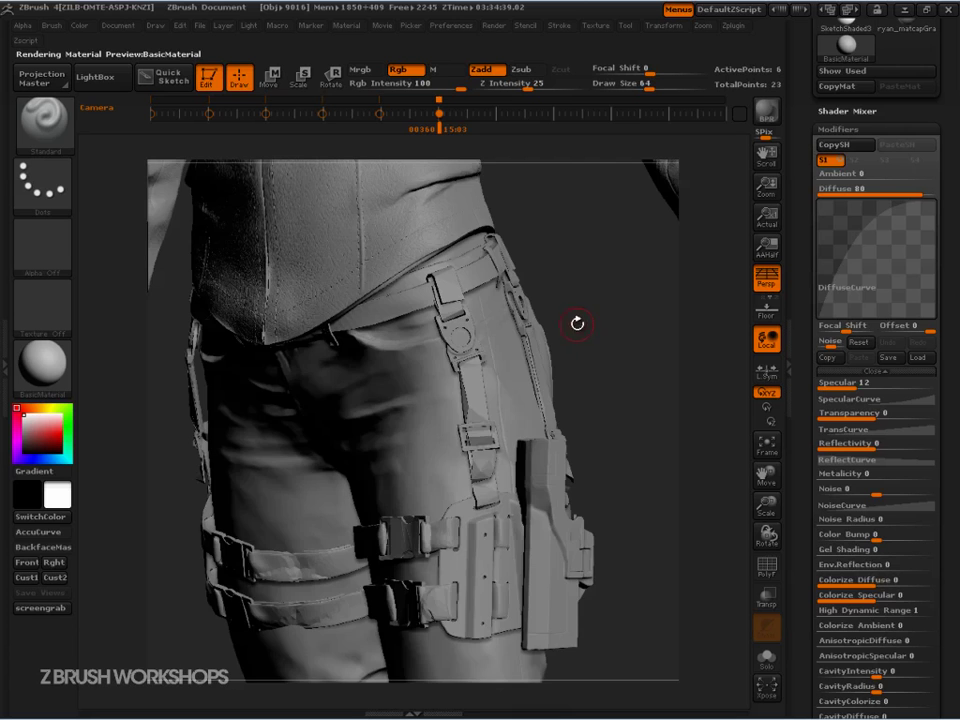
left_click_drag(604, 236, 608, 670, "alt")
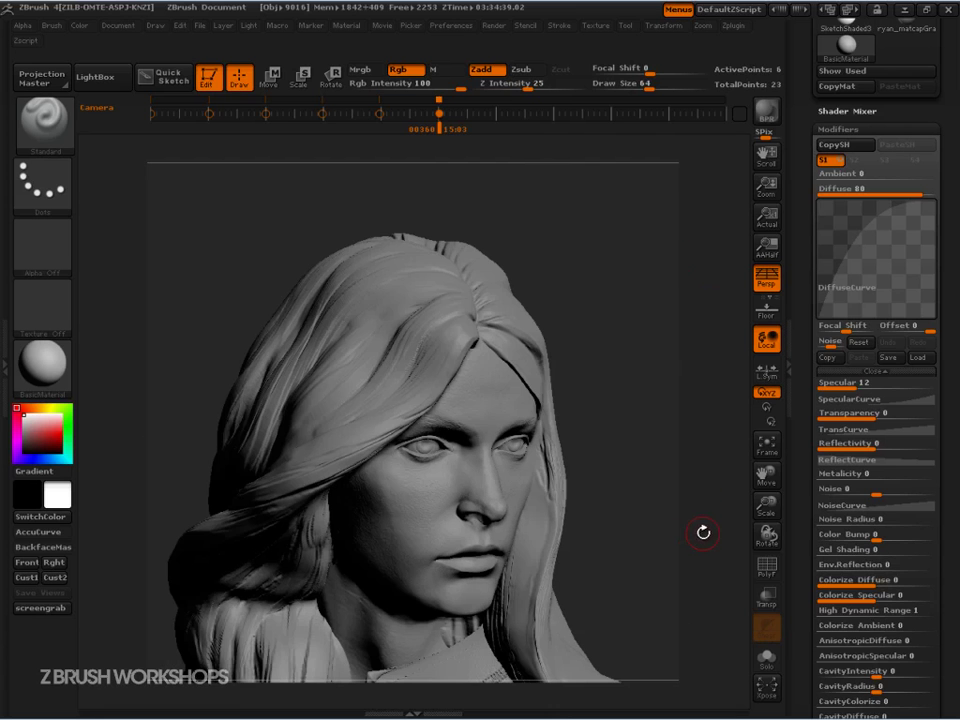
key("ctrl+shift")
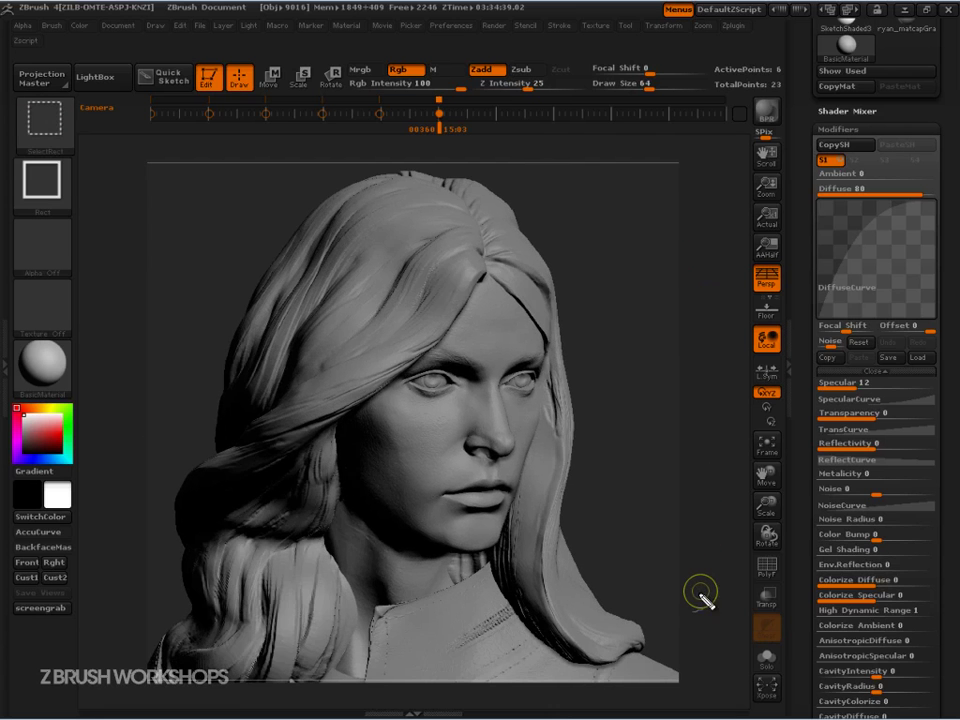
mouse_move(438, 412)
left_mouse_down()
mouse_move(387, 427)
mouse_move(353, 414)
left_mouse_up()
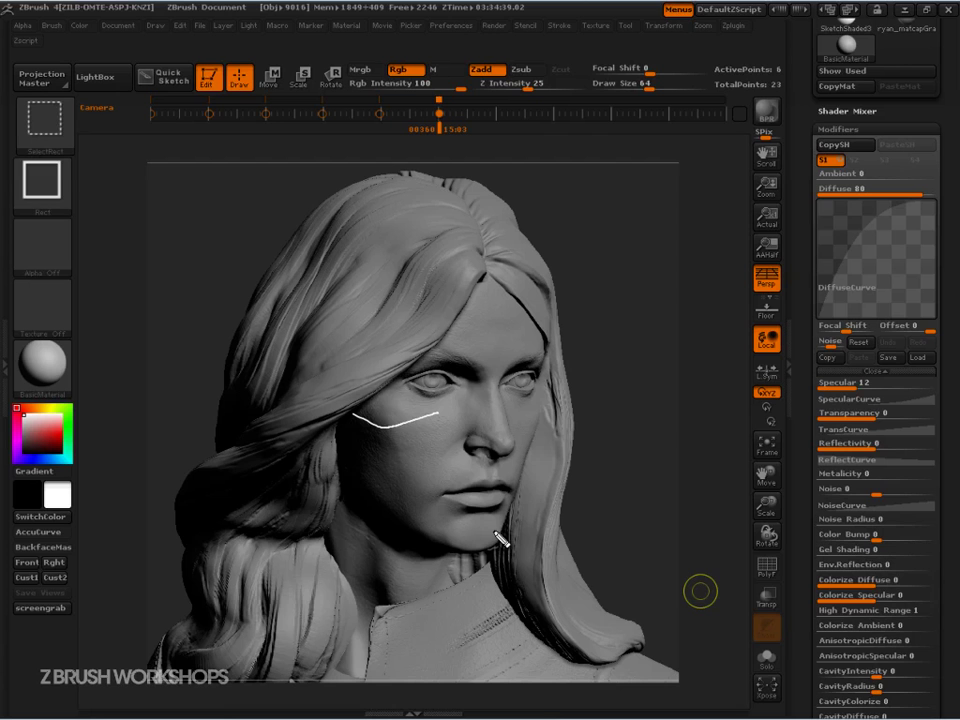
key("Escape")
Try bending the DiffuseCurve below the diagonal, then shape it into a wave with a hump and a dip
left_click(860, 235)
left_click_drag(862, 236, 893, 290)
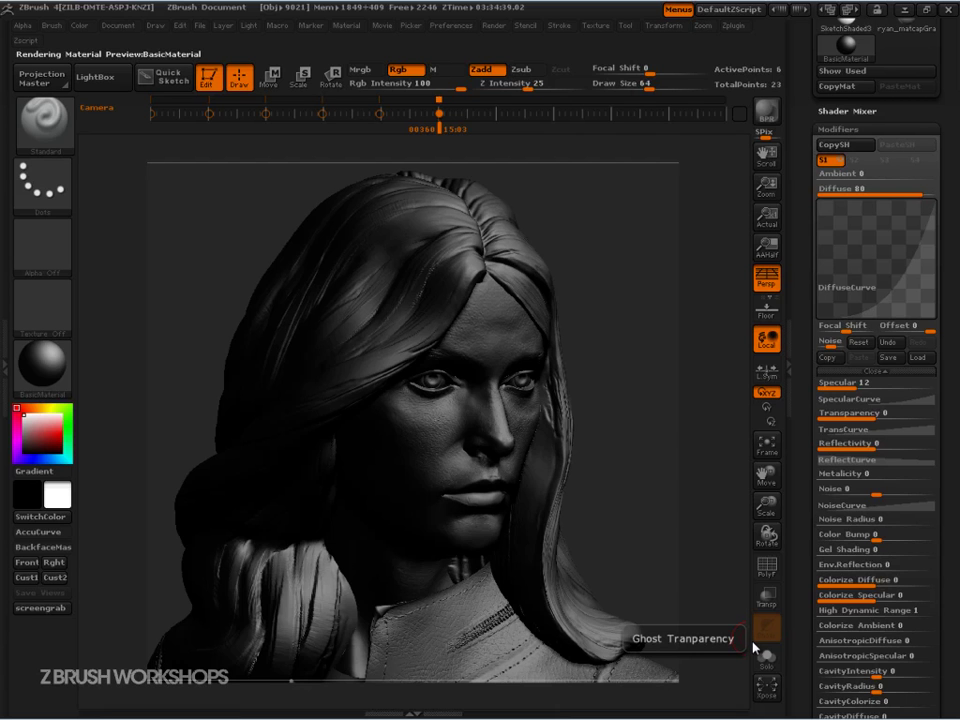
left_click_drag(893, 287, 899, 294)
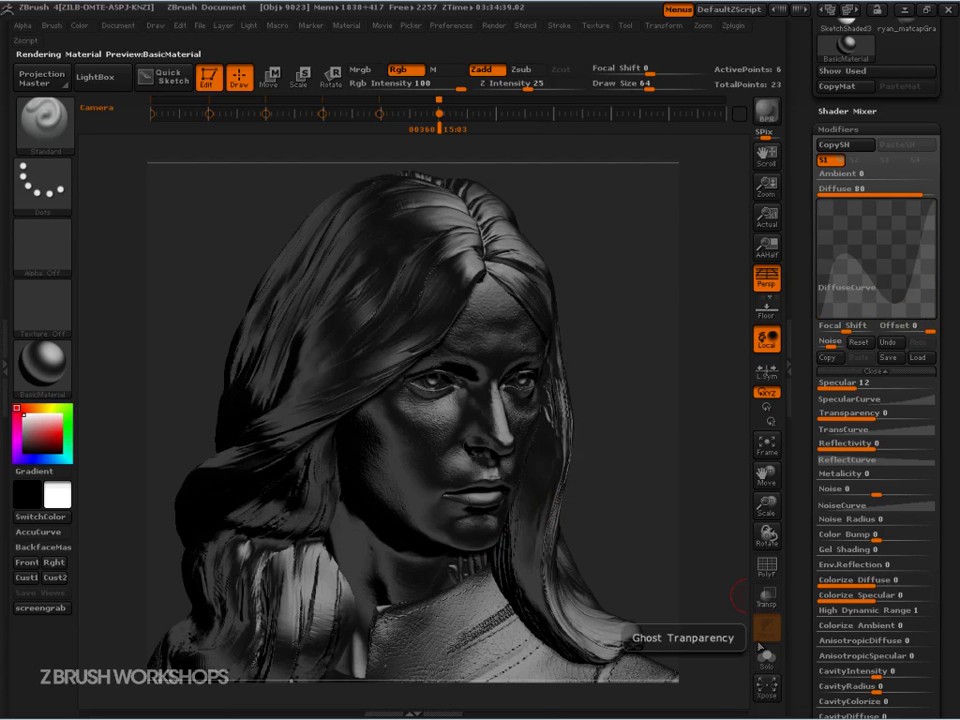
key("ctrl")
left_click_drag(845, 258, 958, 188)
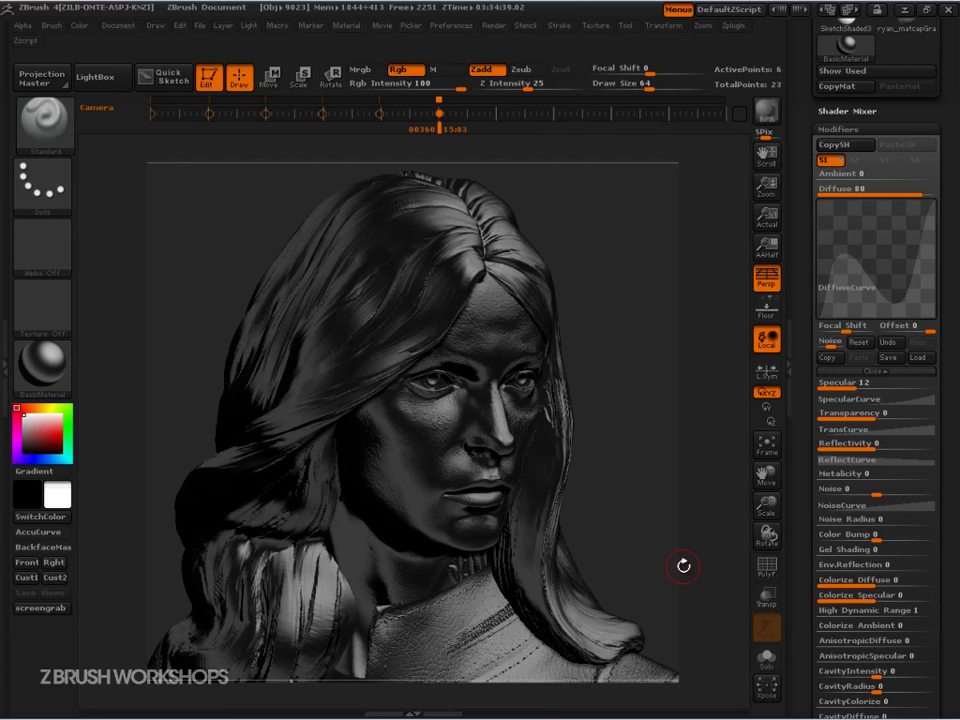
Reset the DiffuseCurve, pull it into a dip near its dark end, and lower its starting point for softer shadow edges
left_click(857, 343)
mouse_move(819, 316)
left_mouse_down()
mouse_move(819, 201)
mouse_move(860, 214)
mouse_move(857, 303)
mouse_move(836, 314)
left_mouse_up()
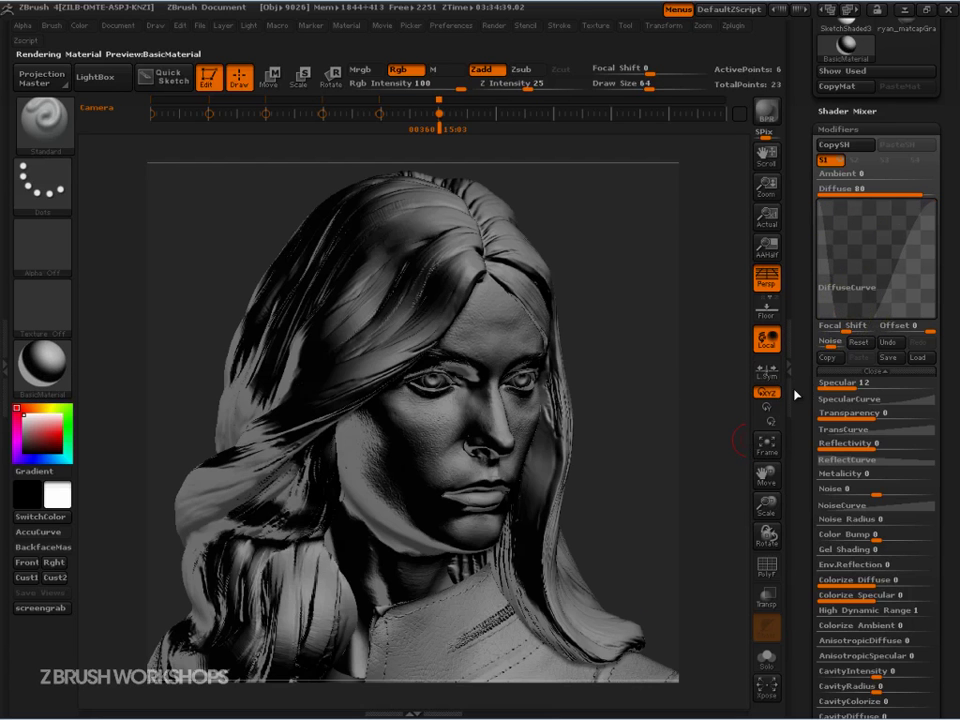
left_click_drag(818, 202, 818, 280)
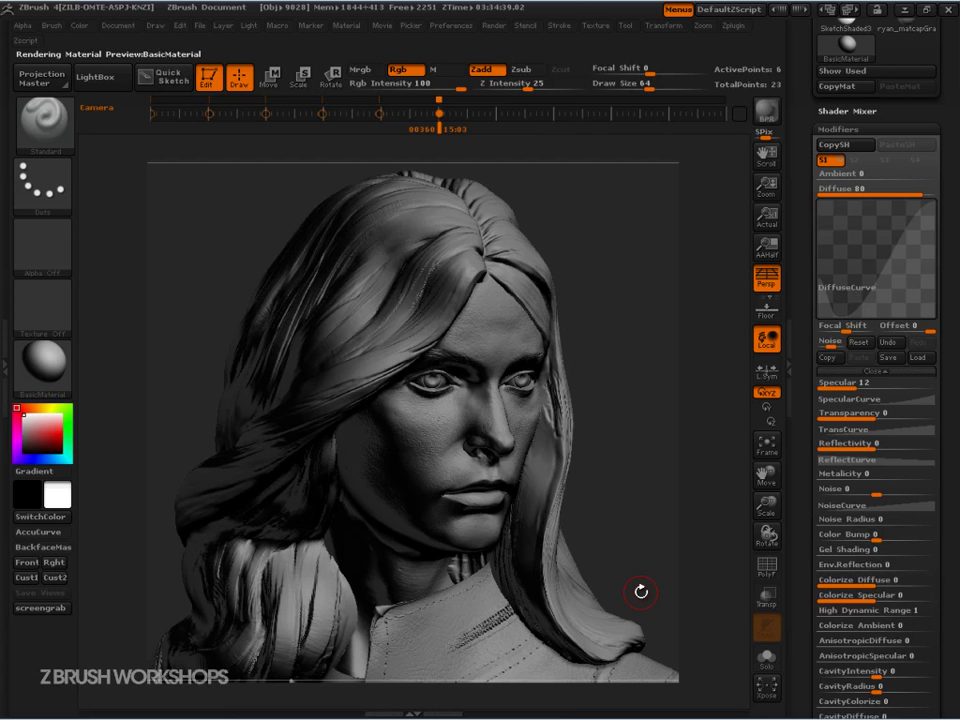
key("ctrl+shift")
mouse_move(486, 281)
left_mouse_down("ctrl+shift")
mouse_move(494, 274)
mouse_move(456, 326)
mouse_move(476, 366)
mouse_move(535, 345)
mouse_move(495, 370)
mouse_move(503, 450)
mouse_move(508, 444)
mouse_move(492, 436)
left_mouse_up("ctrl+shift")
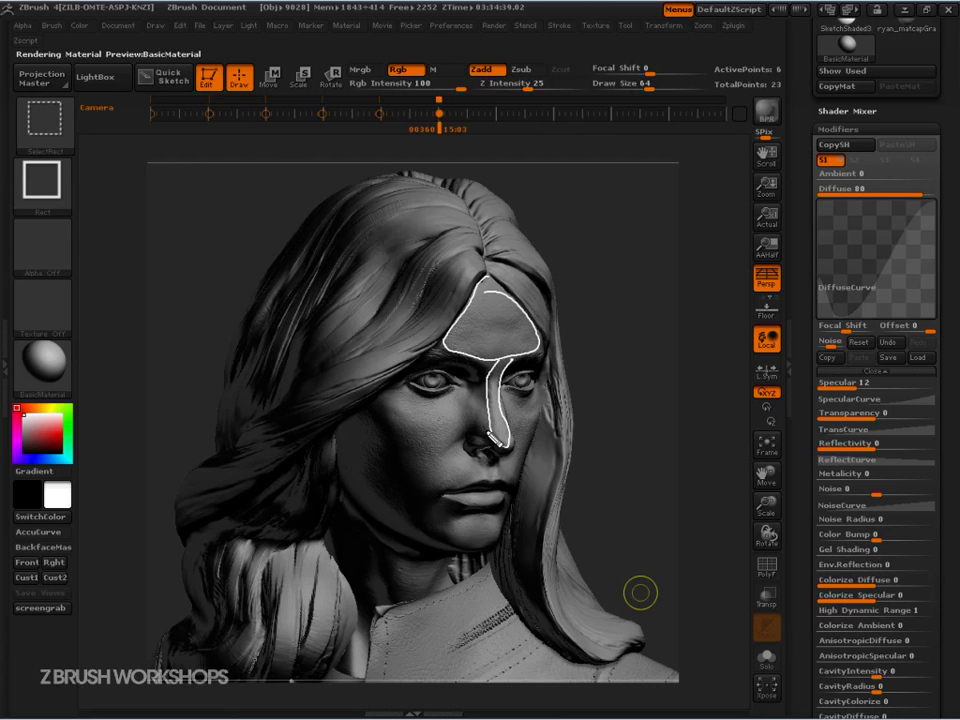
Compare the lit forehead and nose with the shadowed cheek and jaw on the figure's face from slightly different angles
mouse_move(258, 203)
left_mouse_down()
mouse_move(245, 42)
mouse_move(260, 50)
left_mouse_up()
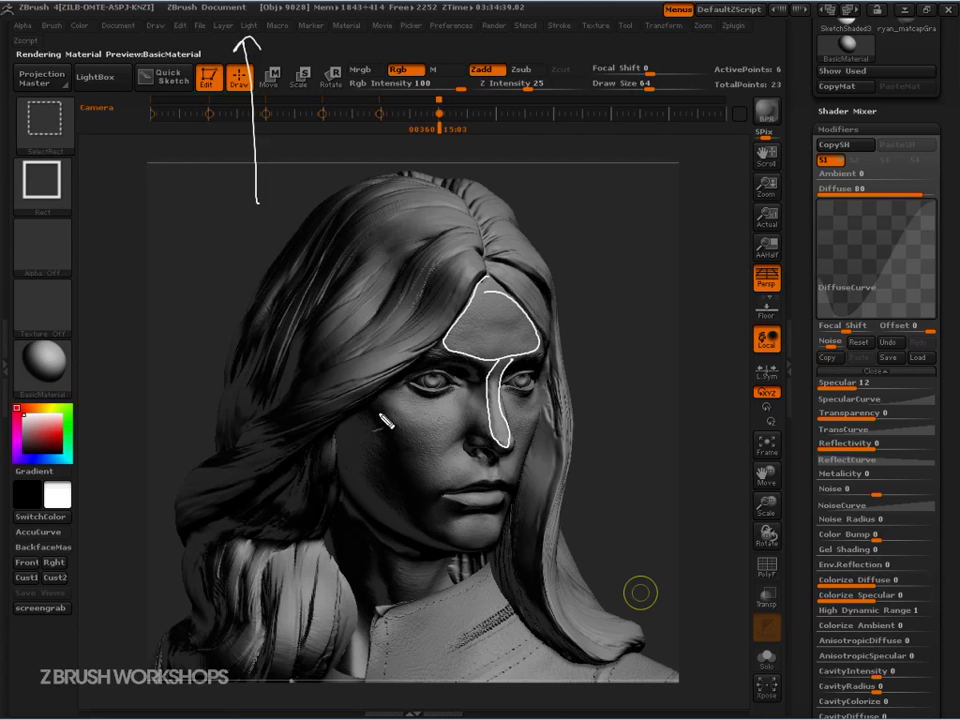
mouse_move(381, 396)
left_mouse_down()
mouse_move(412, 485)
mouse_move(450, 540)
mouse_move(370, 490)
mouse_move(376, 420)
left_mouse_up()
mouse_move(338, 457)
left_mouse_down()
mouse_move(385, 520)
mouse_move(436, 552)
left_mouse_up()
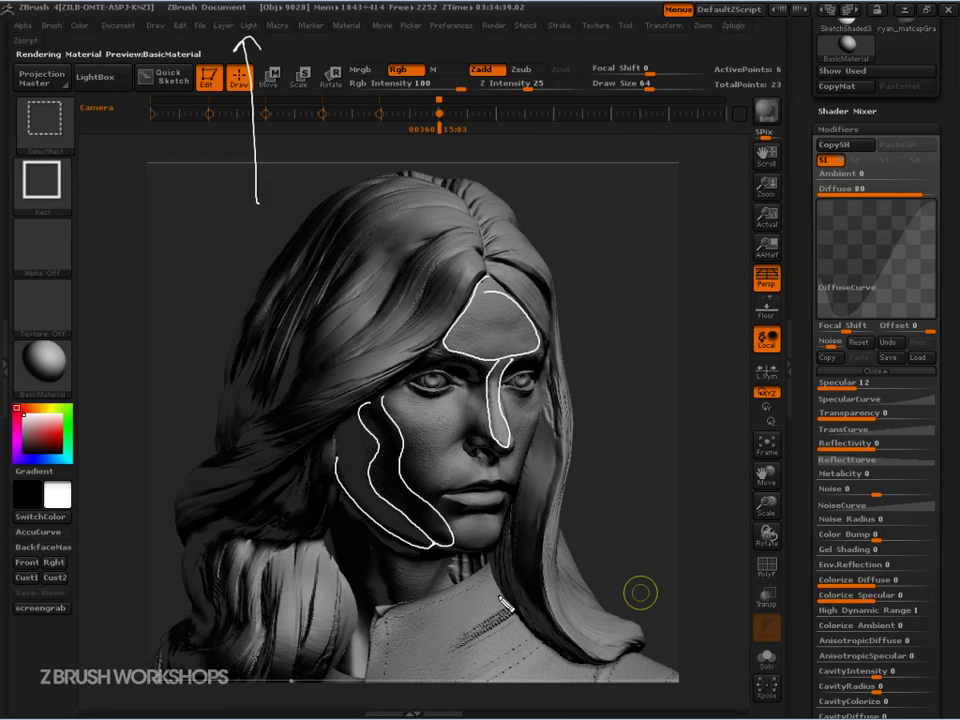
key("Escape")
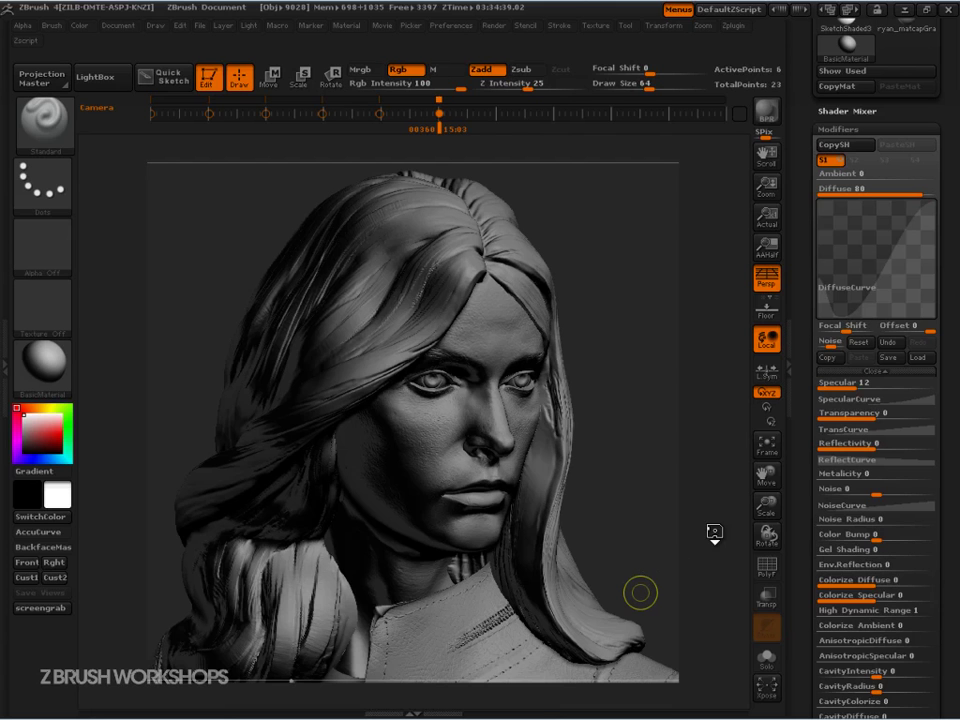
left_click_drag(640, 592, 610, 592)
left_click_drag(714, 532, 715, 529)
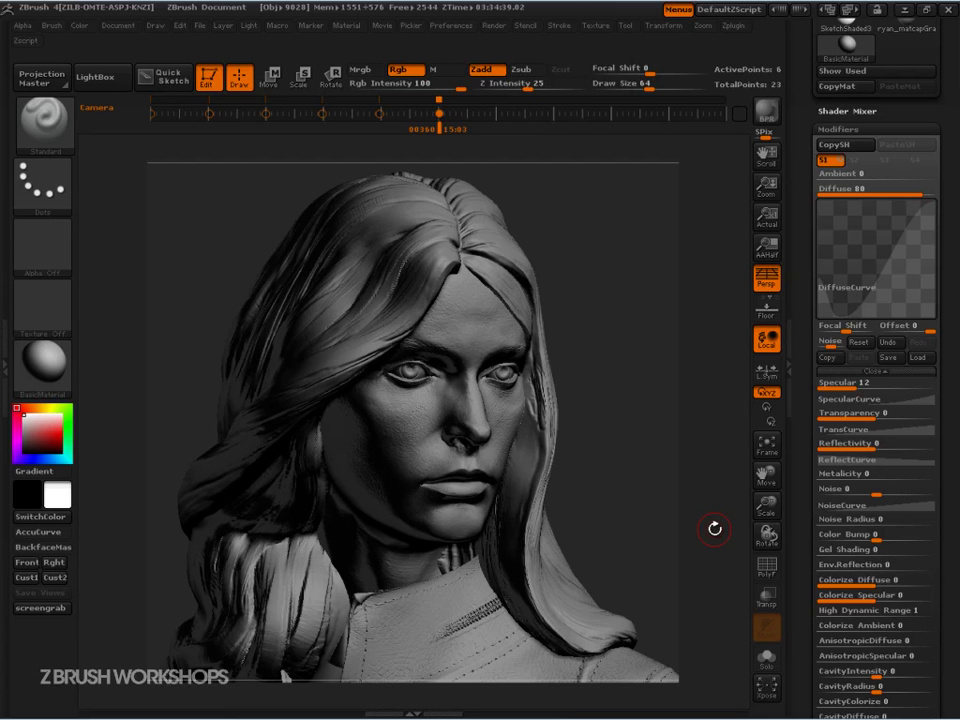
left_click_drag(715, 529, 660, 559)
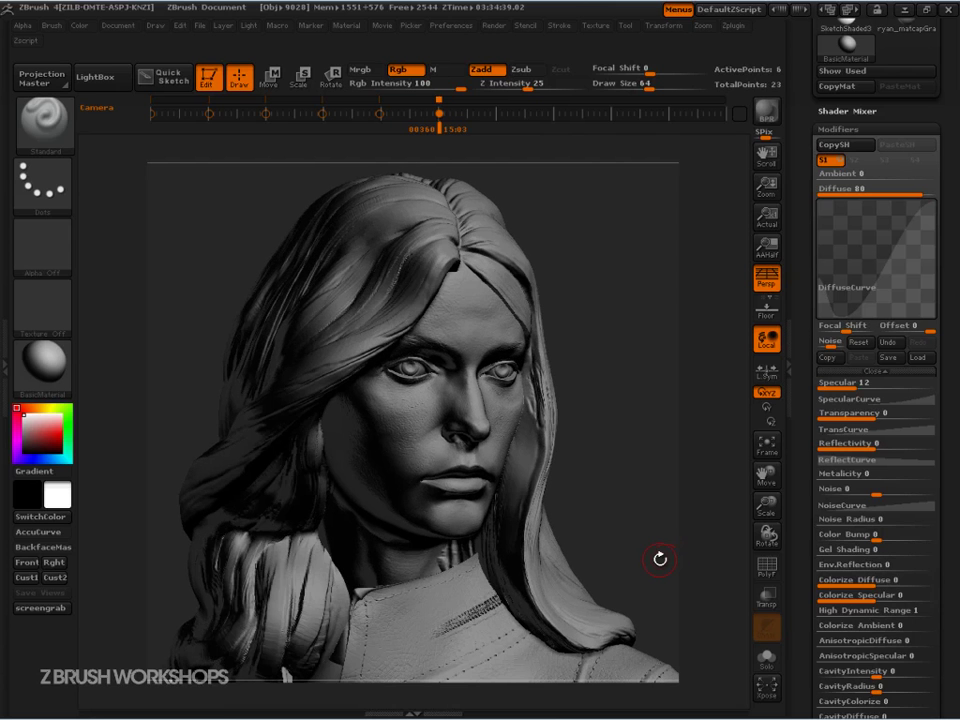
Set BasicMaterial's Diffuse to 100 and Specular to 53, and reshape the DiffuseCurve with a raised dark end and an upward-bowed middle
left_click_drag(838, 314, 851, 278)
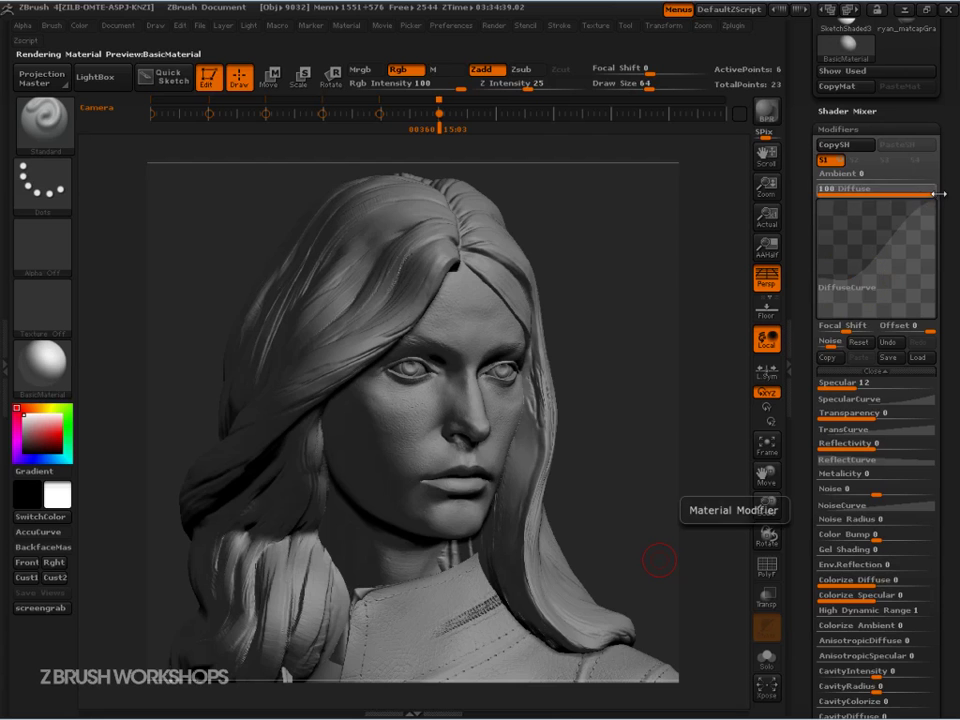
left_click(935, 195)
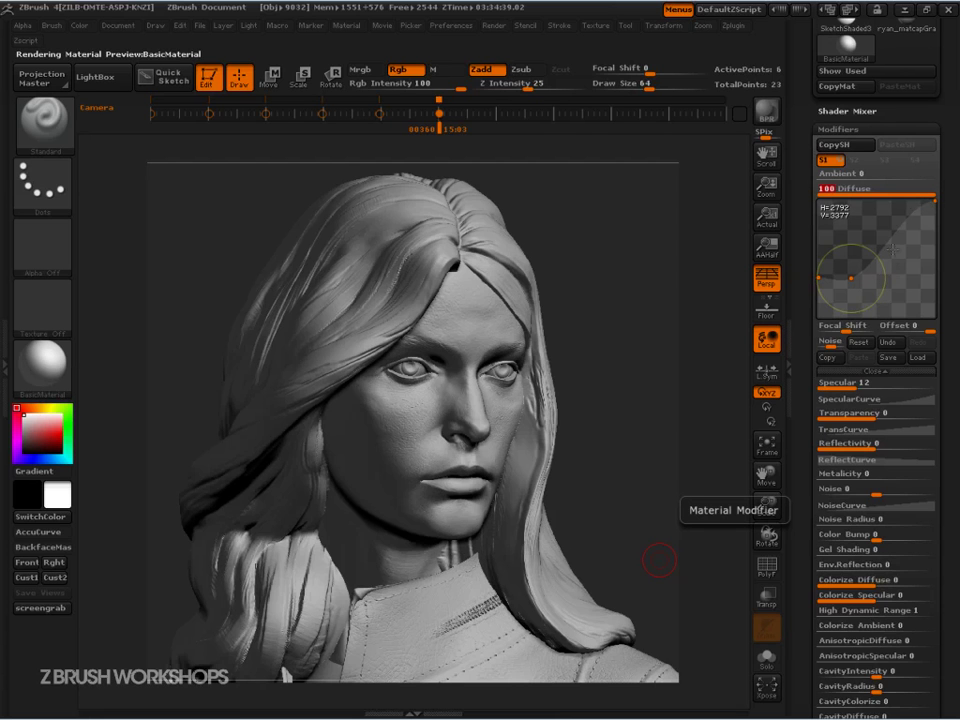
left_click(895, 388)
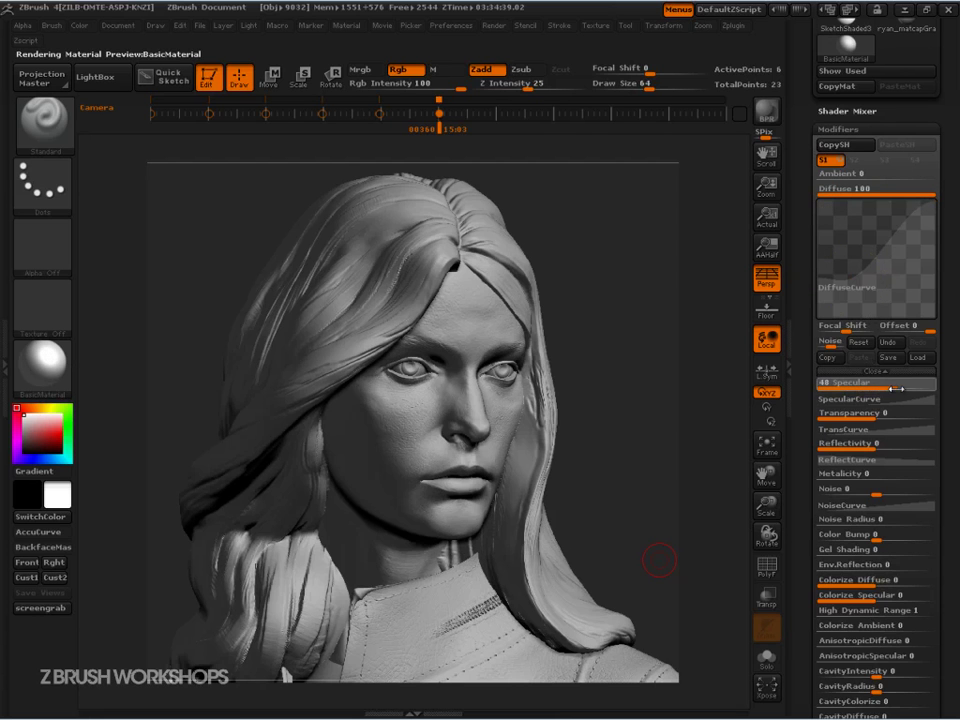
left_click_drag(893, 388, 903, 388)
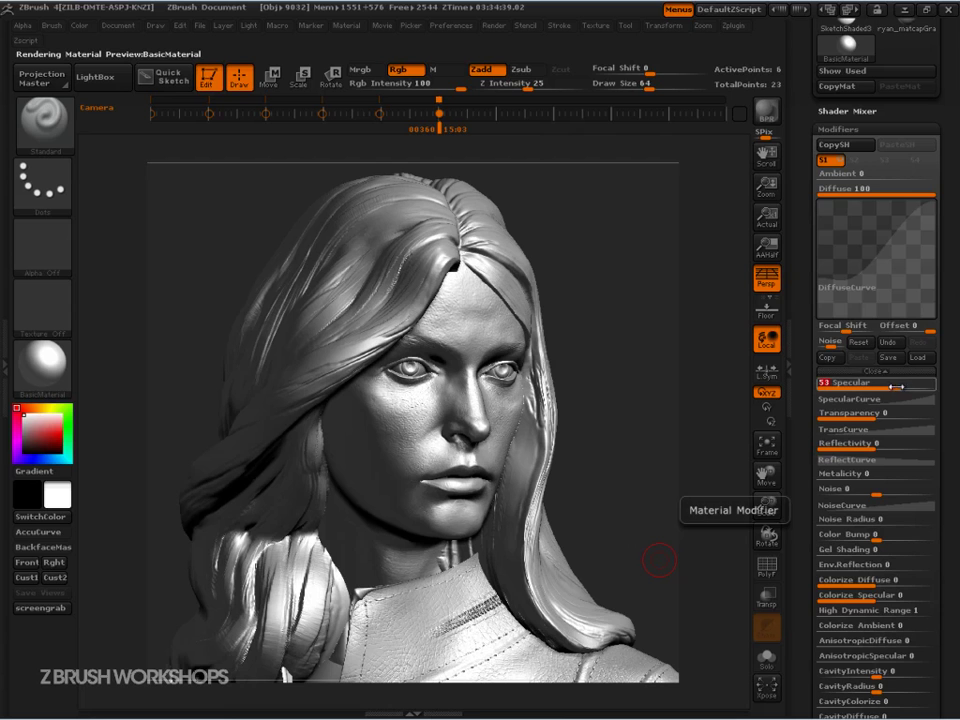
mouse_move(816, 277)
left_mouse_down()
mouse_move(850, 277)
mouse_move(818, 271)
left_mouse_up()
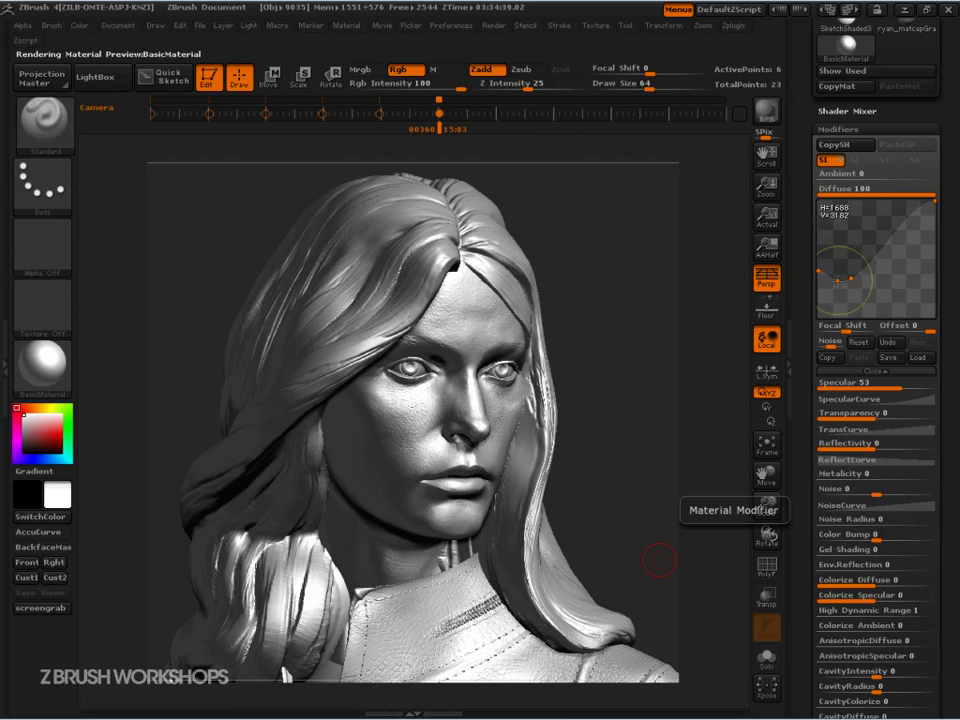
mouse_move(865, 271)
left_mouse_down()
mouse_move(886, 273)
mouse_move(870, 253)
mouse_move(874, 227)
left_mouse_up()
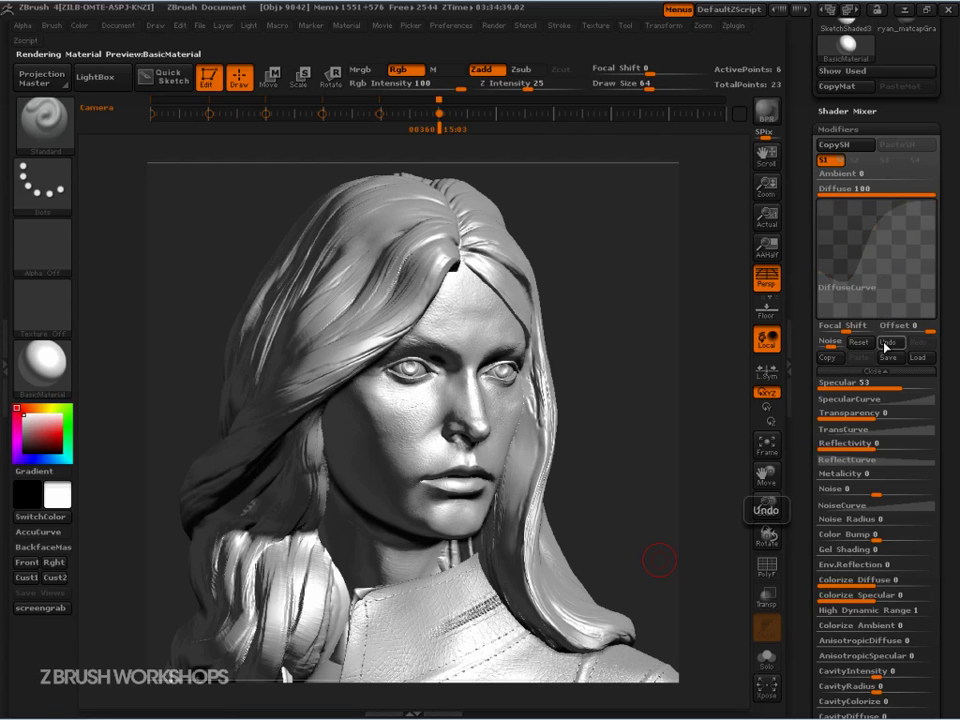
Try a SpecularCurve Focal Shift of 90, inspect the highlights on the face, and return the Focal Shift to 0
left_click(866, 400)
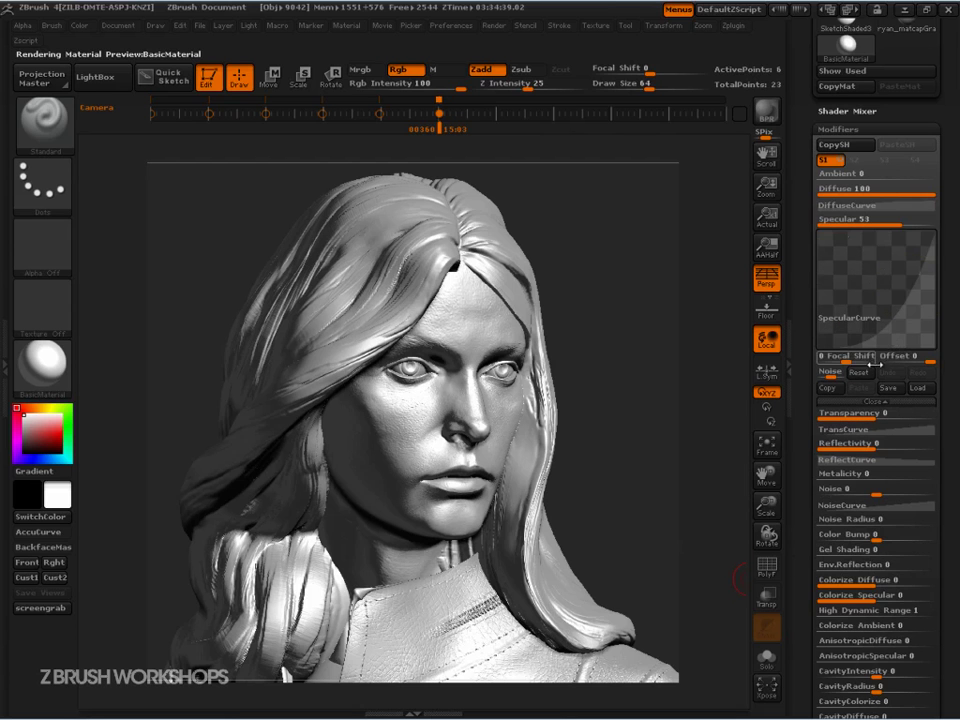
left_click_drag(848, 360, 866, 358)
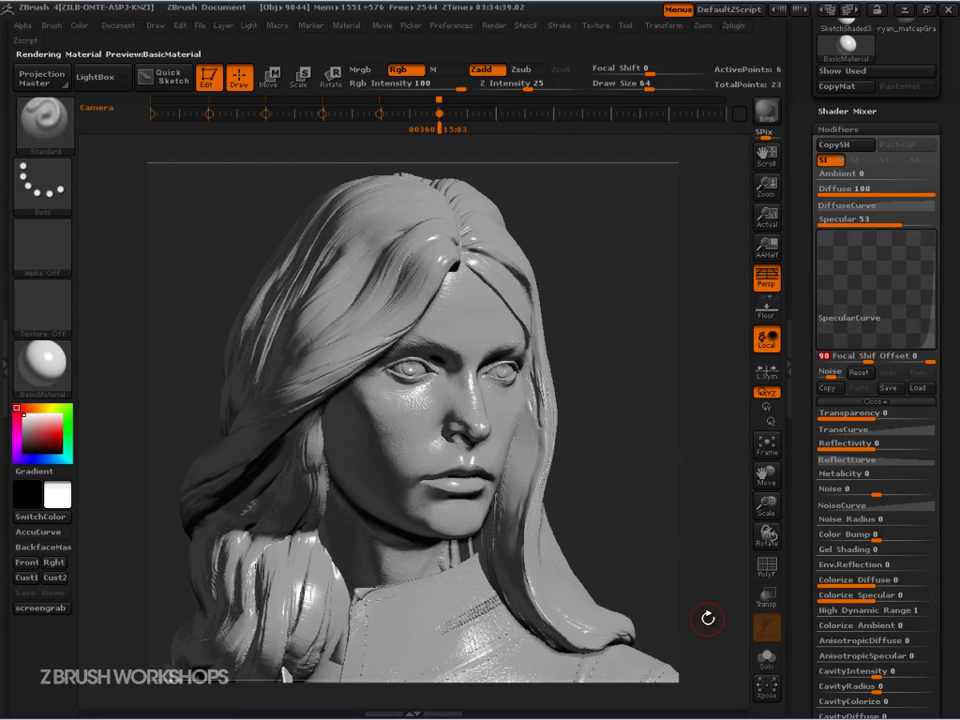
key("ctrl+shift+d")
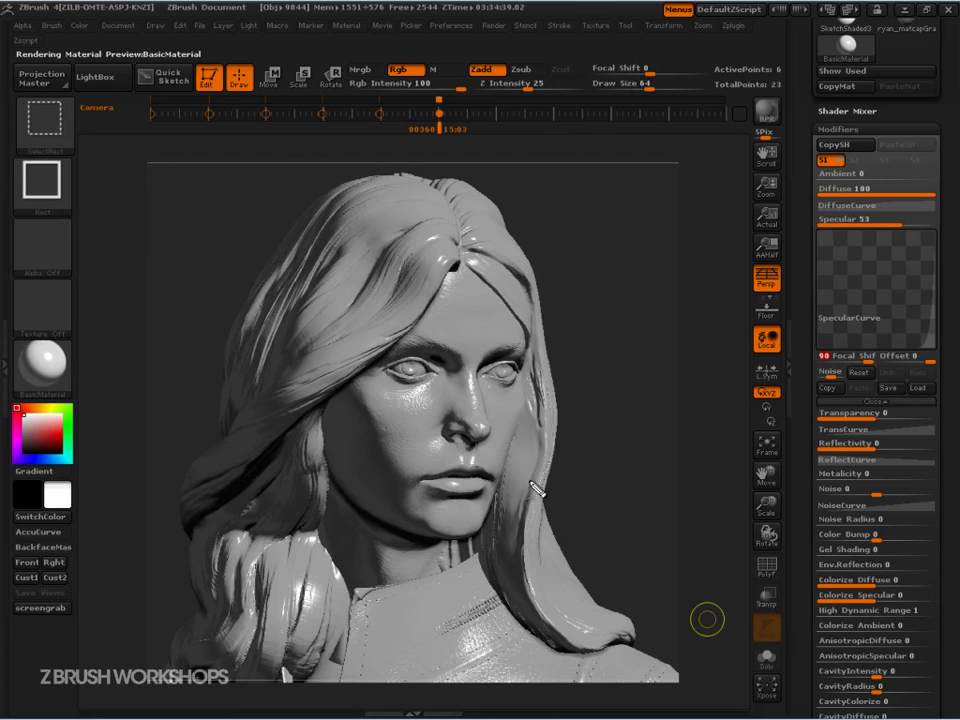
mouse_move(428, 386)
left_mouse_down()
mouse_move(403, 391)
mouse_move(423, 406)
mouse_move(428, 383)
mouse_move(466, 382)
mouse_move(474, 411)
mouse_move(471, 367)
left_mouse_up()
mouse_move(452, 277)
left_mouse_down()
mouse_move(444, 295)
mouse_move(454, 276)
left_mouse_up()
mouse_move(460, 459)
left_mouse_down()
mouse_move(471, 464)
mouse_move(479, 421)
left_mouse_up()
mouse_move(477, 260)
left_mouse_down()
mouse_move(468, 263)
mouse_move(477, 260)
left_mouse_up()
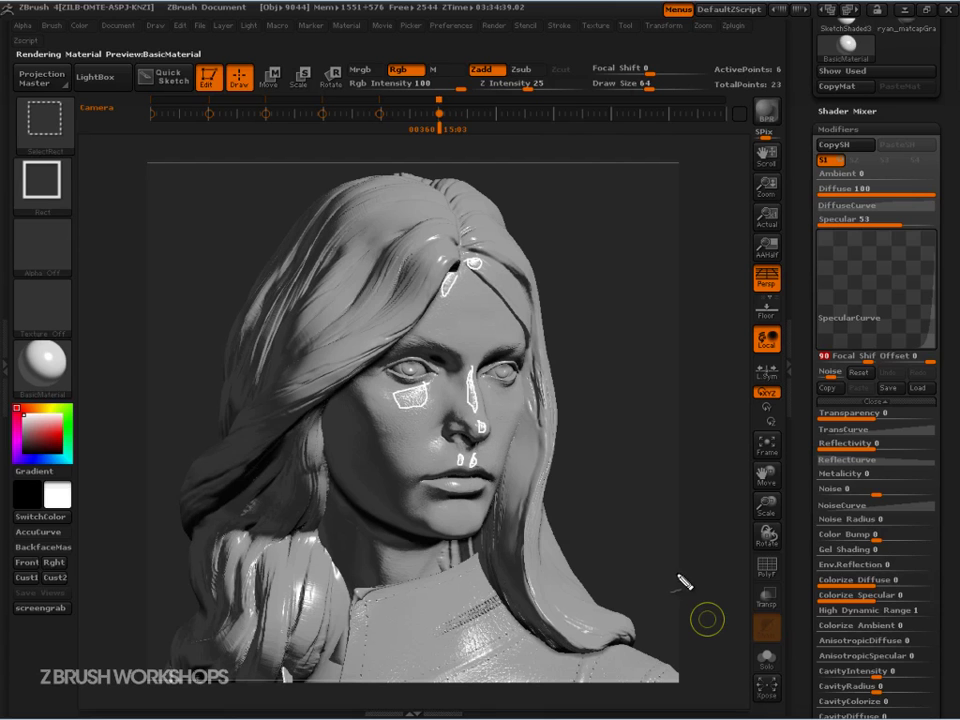
key("Escape")
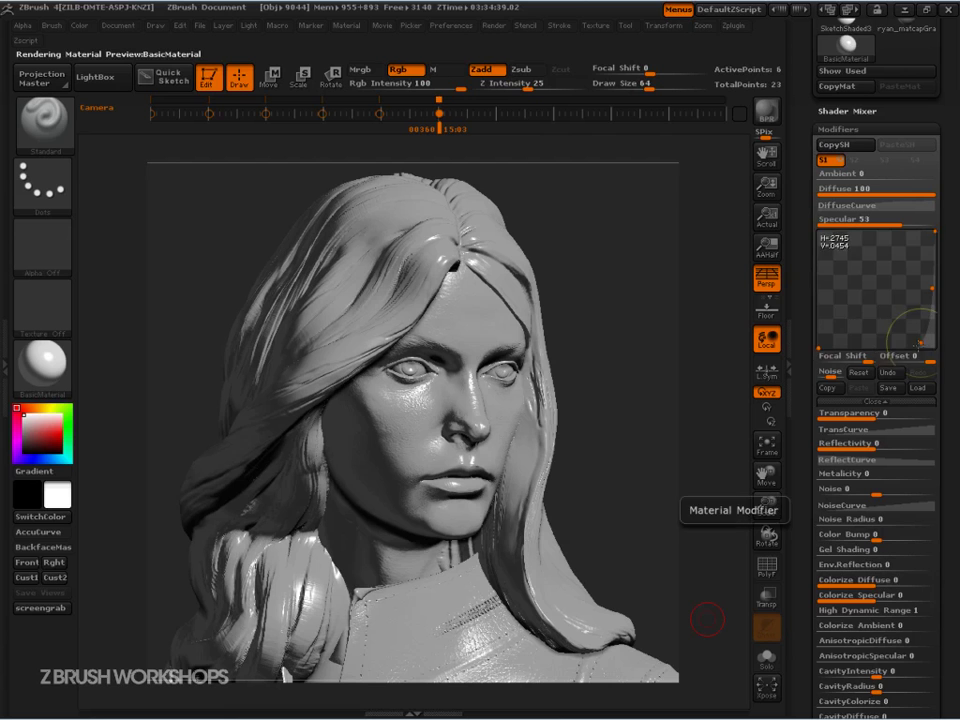
mouse_move(867, 361)
left_mouse_down()
mouse_move(823, 361)
mouse_move(846, 361)
left_mouse_up()
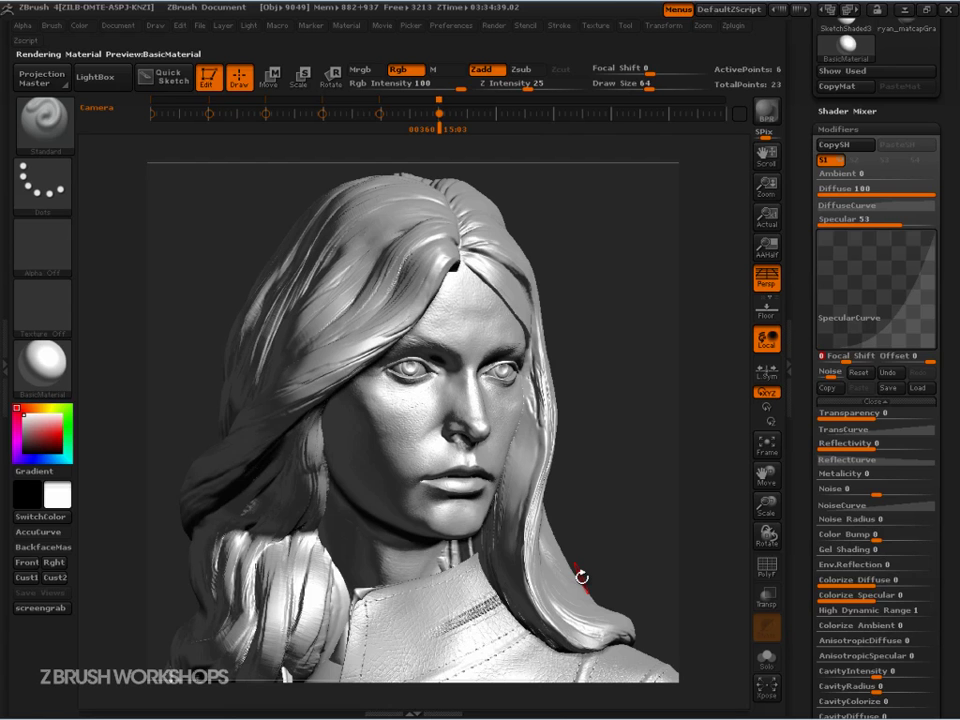
Dock the Light palette in the tray opposite the Material palette and move the first light farther sideways on its preview sphere
left_click(249, 26)
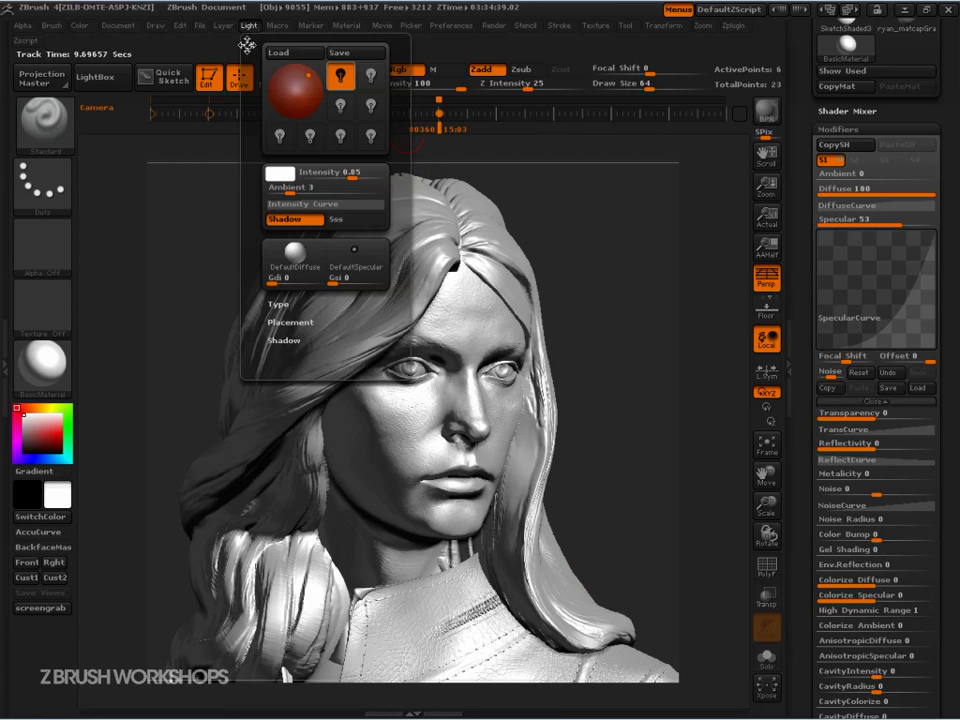
left_click(248, 42)
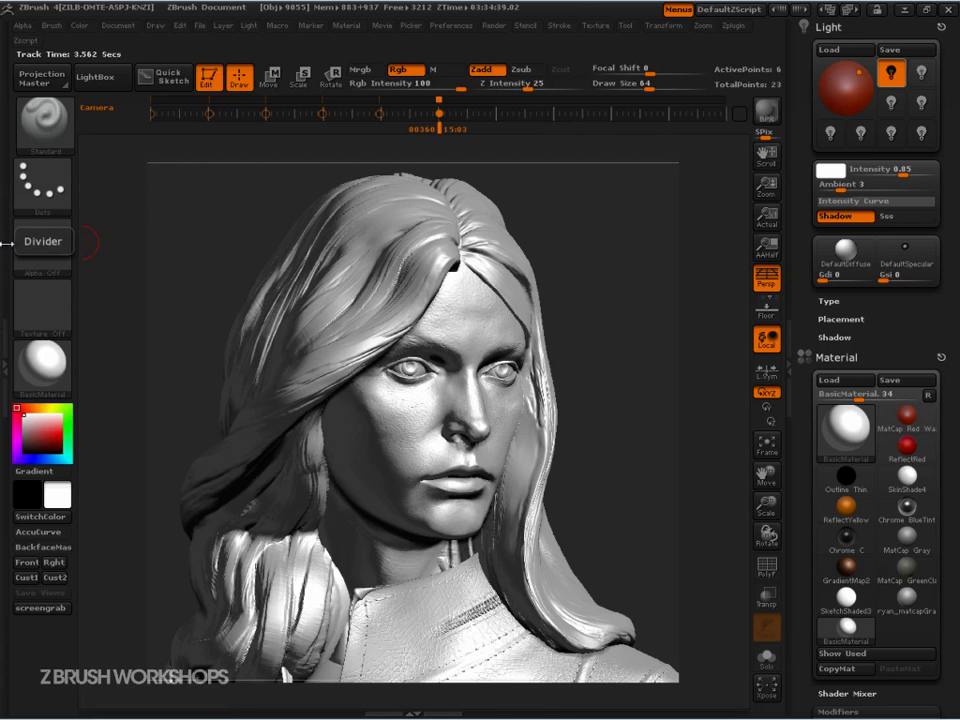
left_click(6, 243)
left_click_drag(940, 28, 90, 161)
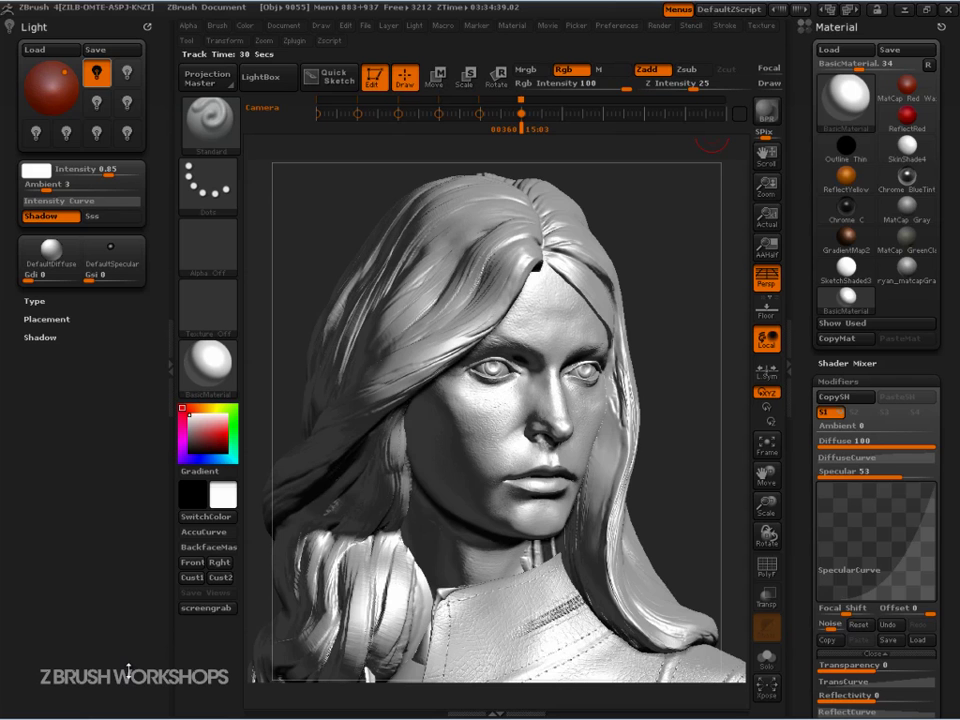
mouse_move(64, 72)
left_mouse_down()
mouse_move(35, 103)
mouse_move(78, 86)
mouse_move(52, 60)
mouse_move(37, 67)
mouse_move(57, 108)
mouse_move(47, 46)
mouse_move(72, 74)
left_mouse_up()
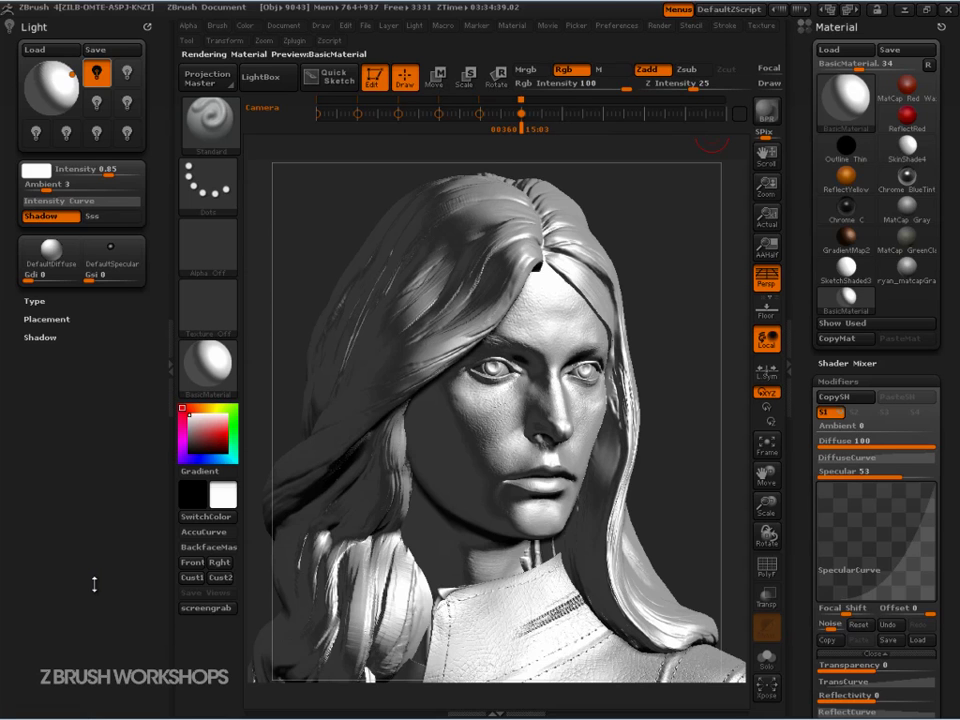
Disable AOcclusion, set the BPR shadow resolution to 1810, and render the figure with BPR
key("shift+r")
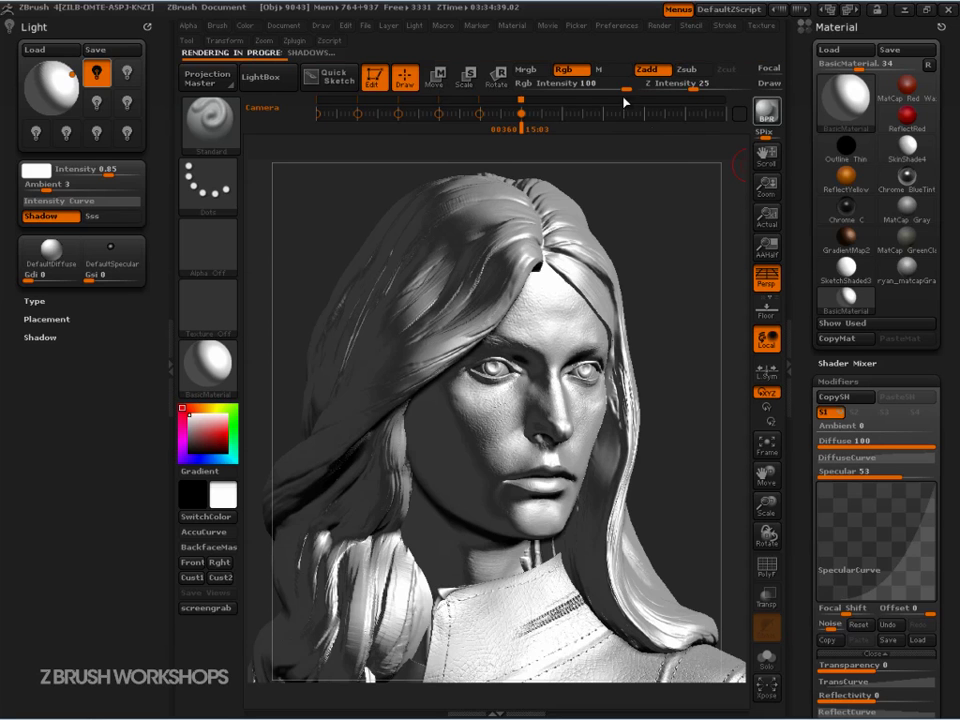
left_click(659, 25)
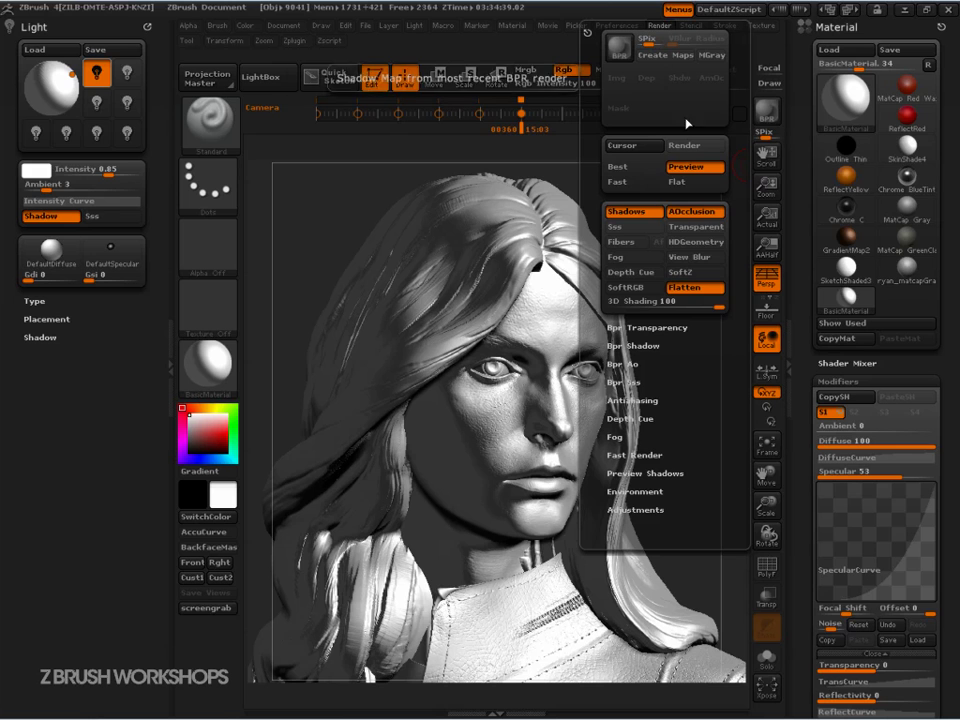
left_click(630, 211)
left_click(633, 345)
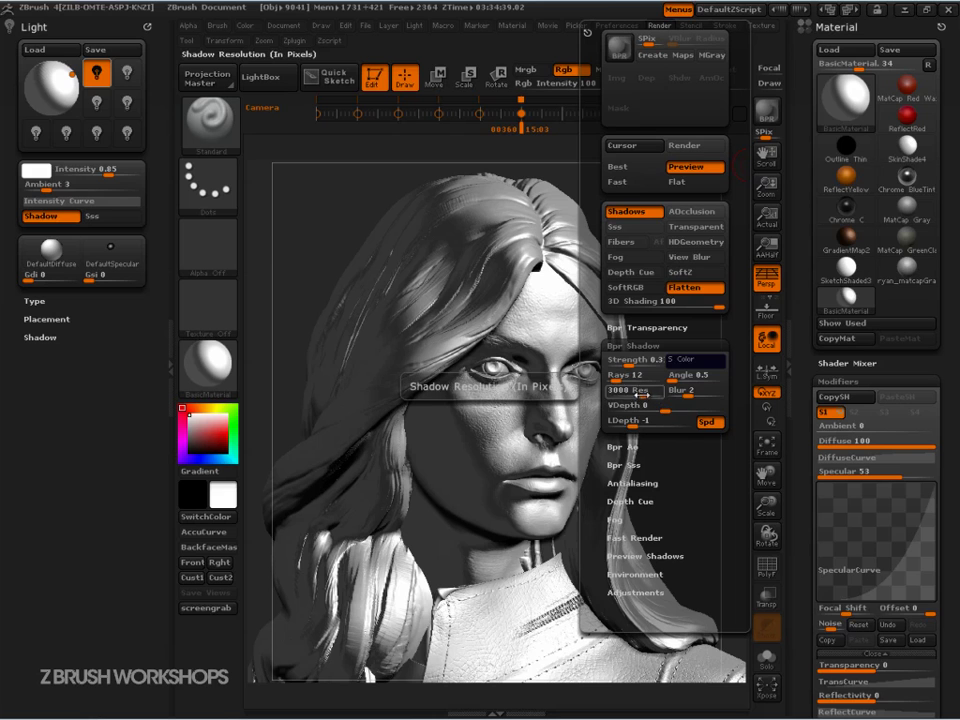
left_click_drag(648, 392, 641, 396)
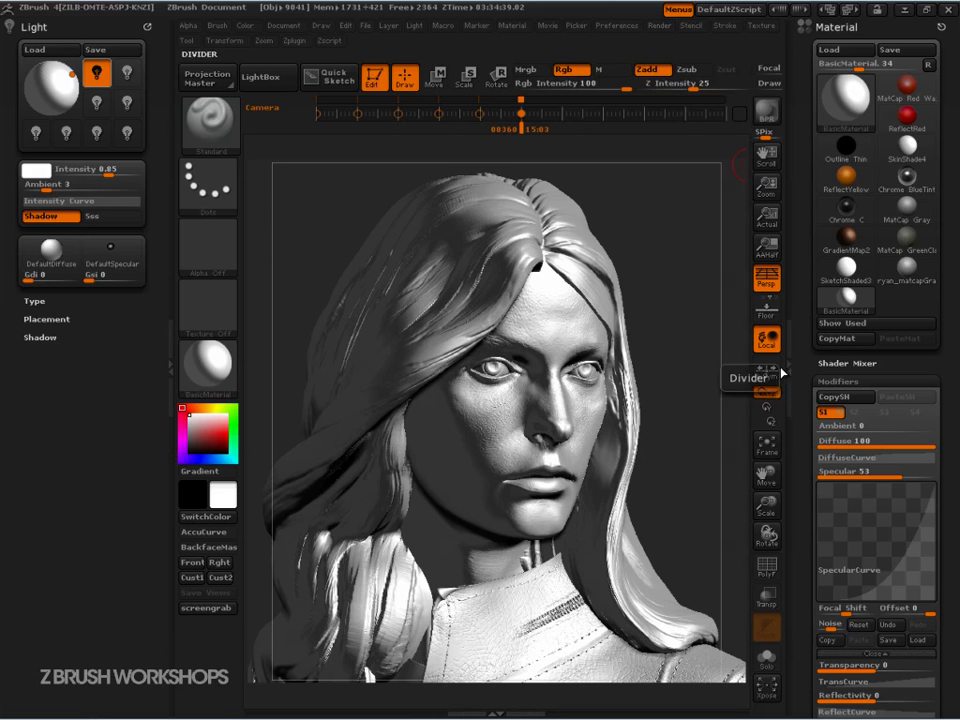
left_click(766, 114)
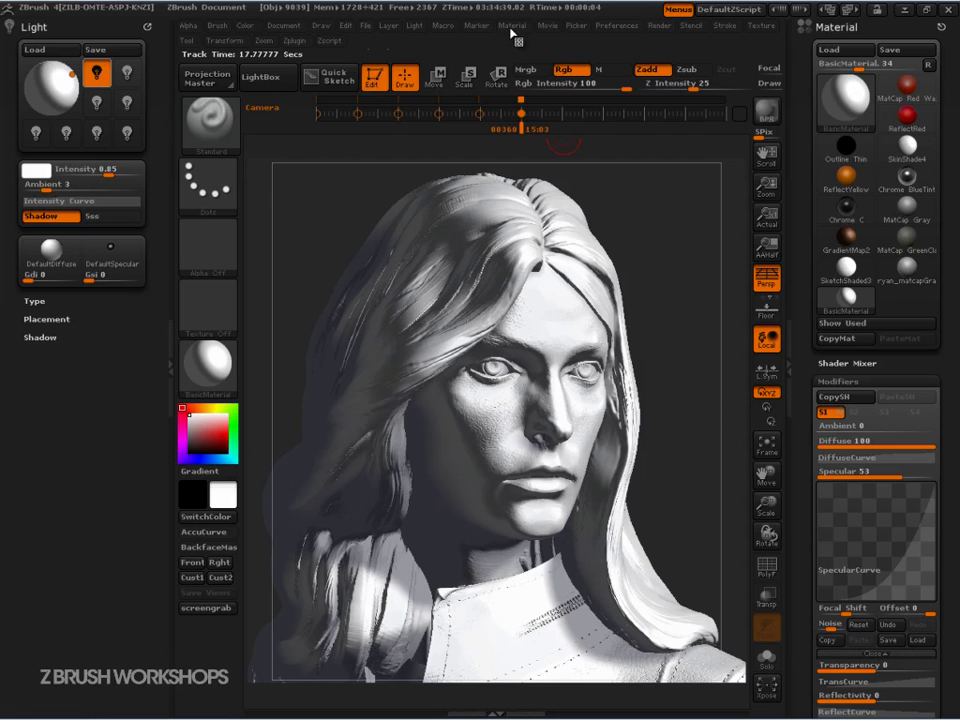
Set the BPR shadow color to black, re-render, and inspect the cast shadows on the hair, neck and chest
left_click(660, 25)
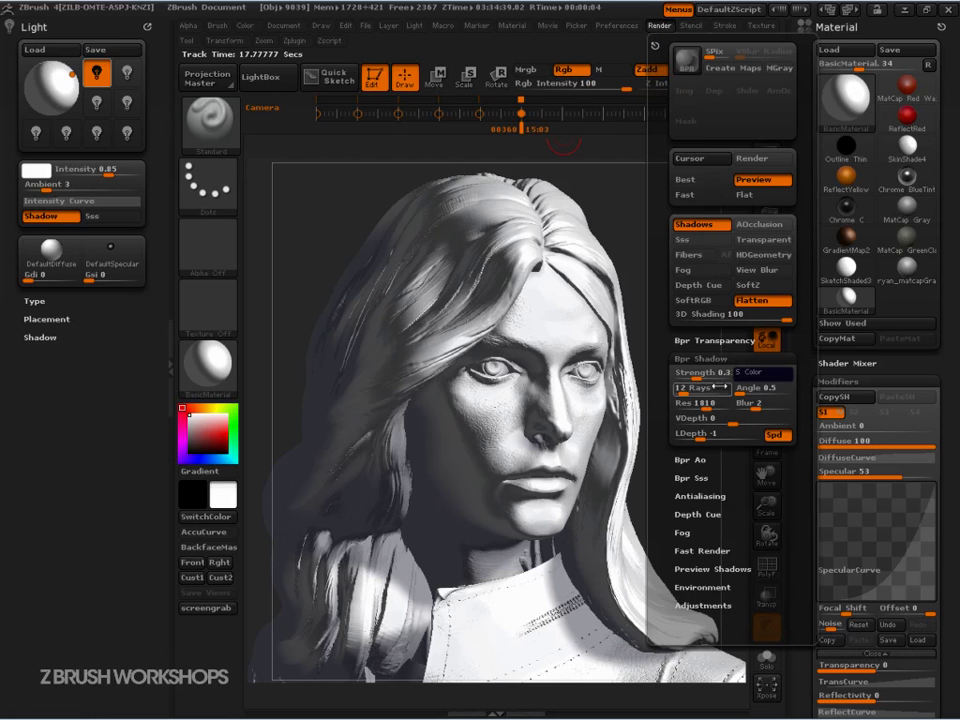
left_click(752, 372)
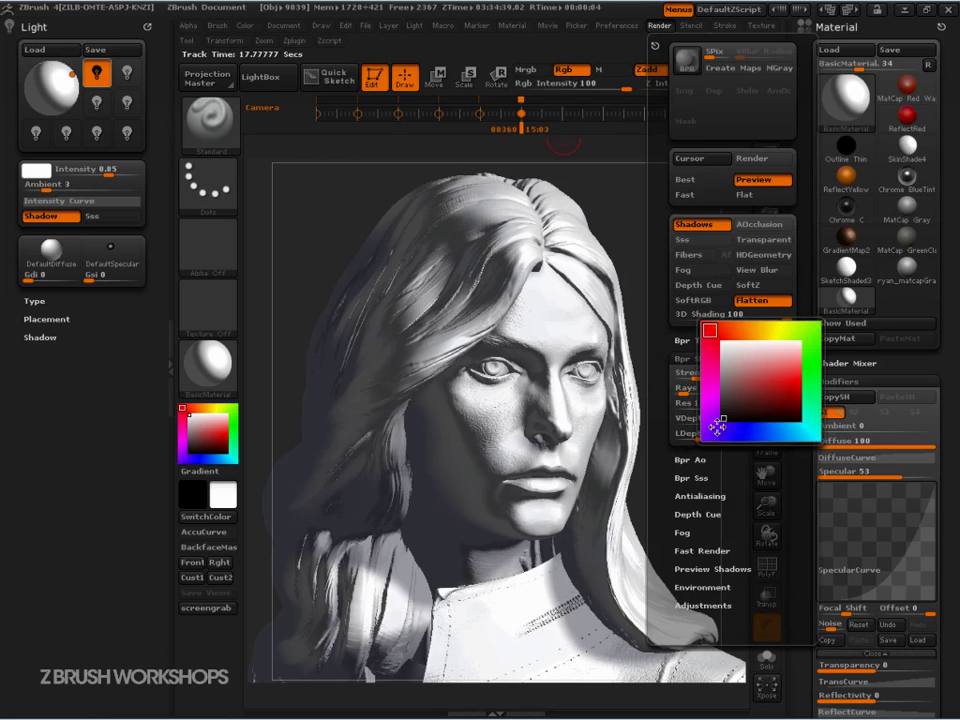
left_click(718, 422)
left_click(766, 112)
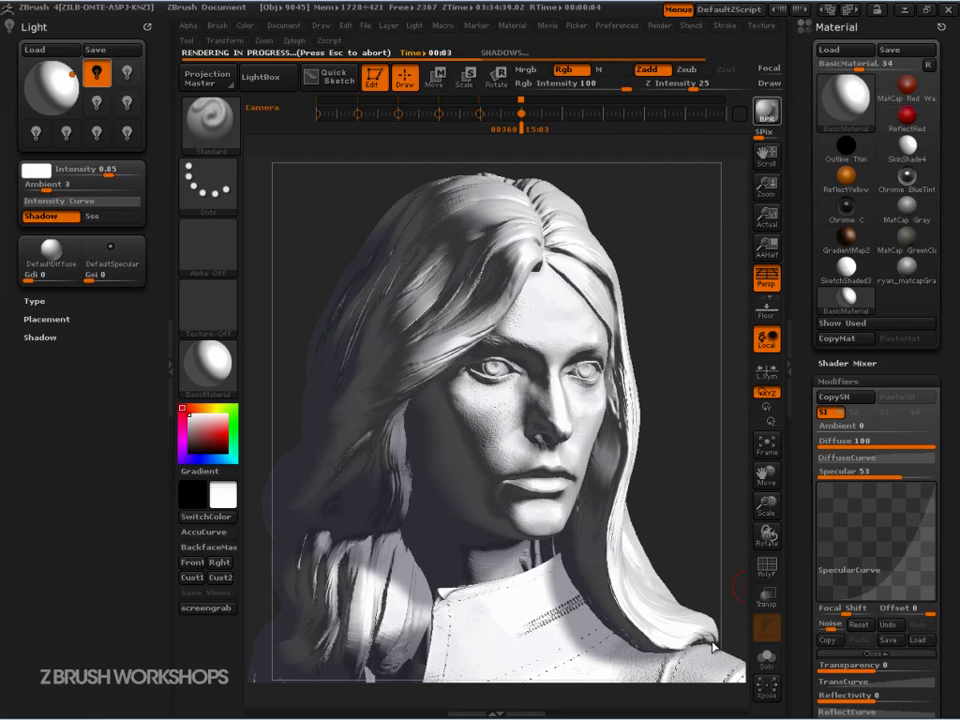
key("ctrl+shift")
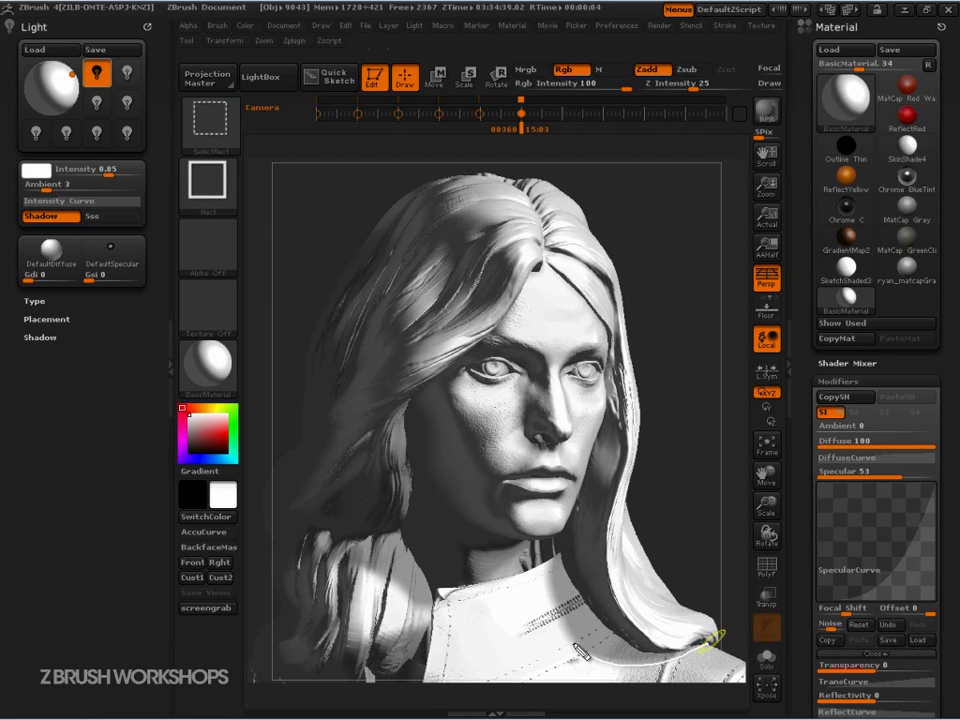
mouse_move(572, 522)
left_mouse_down()
mouse_move(436, 609)
mouse_move(348, 562)
mouse_move(320, 519)
left_mouse_up()
mouse_move(380, 332)
left_mouse_down()
mouse_move(292, 528)
mouse_move(285, 580)
mouse_move(262, 480)
mouse_move(318, 300)
mouse_move(458, 193)
mouse_move(381, 333)
left_mouse_up()
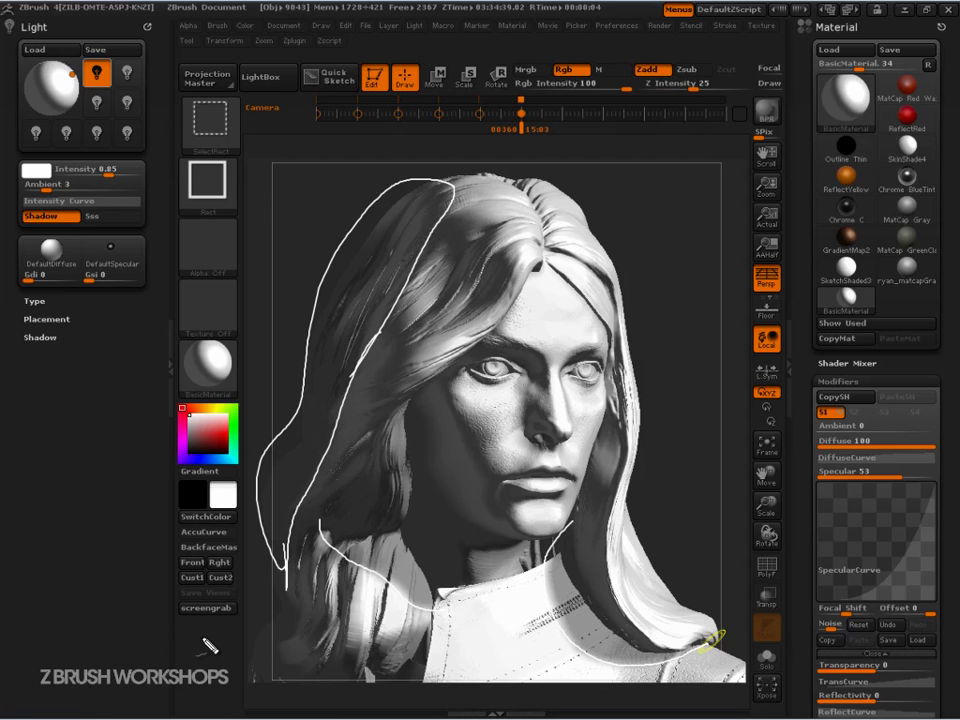
key("Escape")
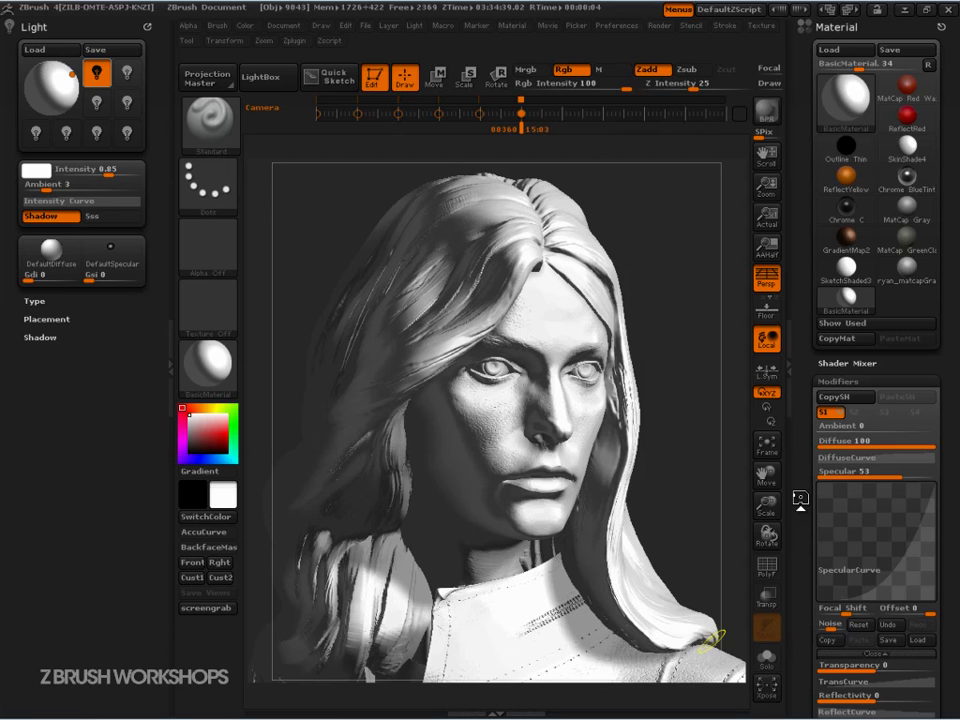
Set BasicMaterial's Diffuse to 74 and Specular to 55
left_click_drag(936, 444, 918, 446)
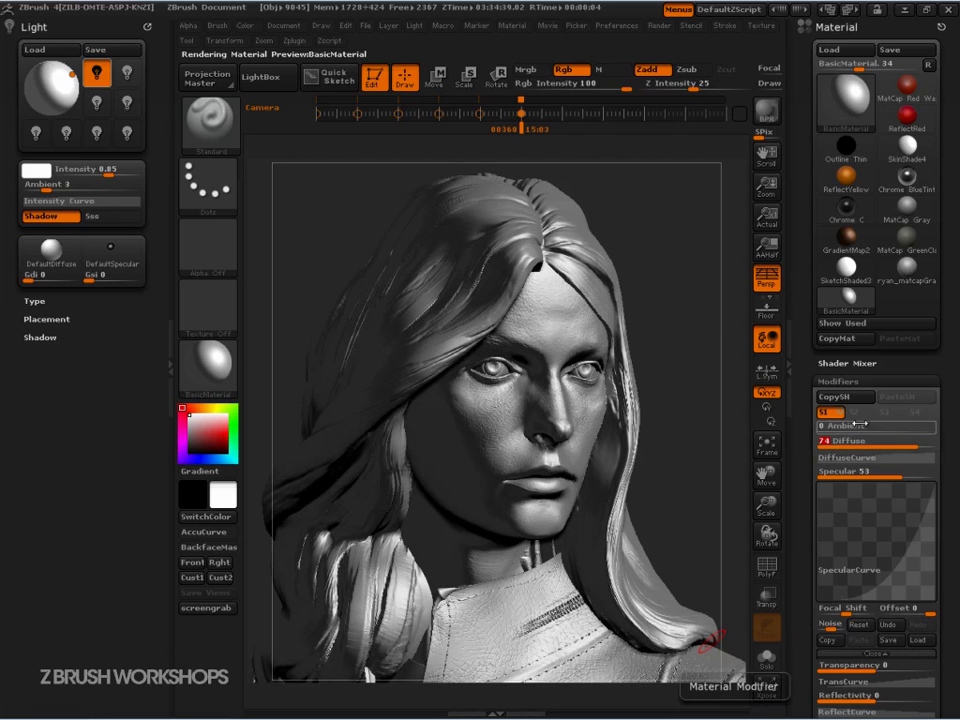
left_click_drag(804, 480, 802, 454)
left_click_drag(802, 523, 802, 474)
mouse_move(897, 396)
left_mouse_down()
mouse_move(888, 393)
mouse_move(900, 391)
left_mouse_up()
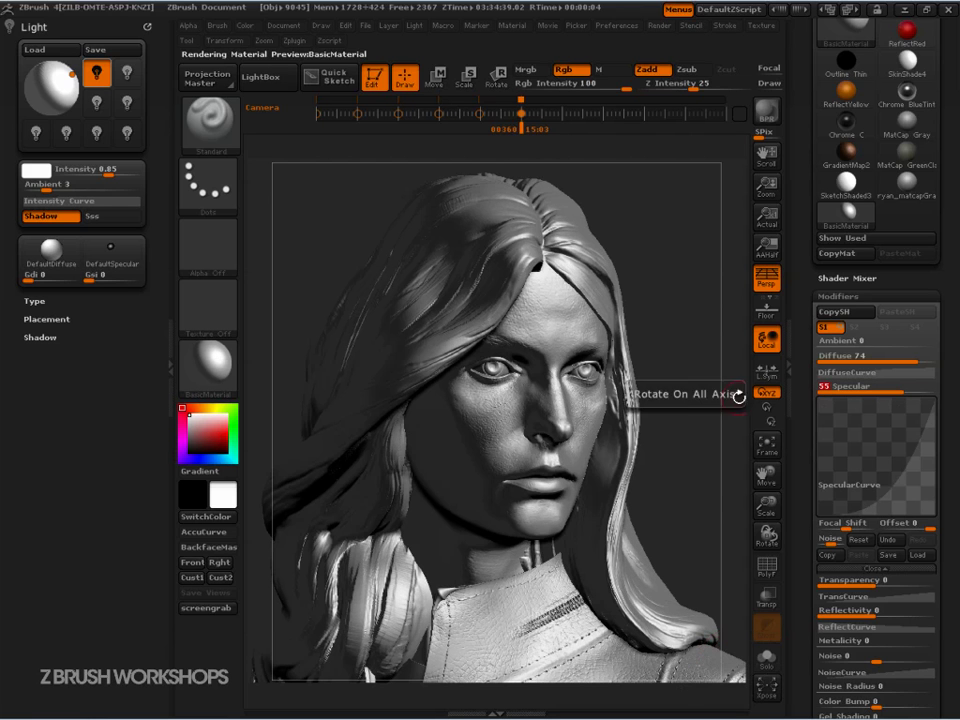
Turn on the second light and move it to the far side of its preview sphere, opposite the first light
left_click(128, 73)
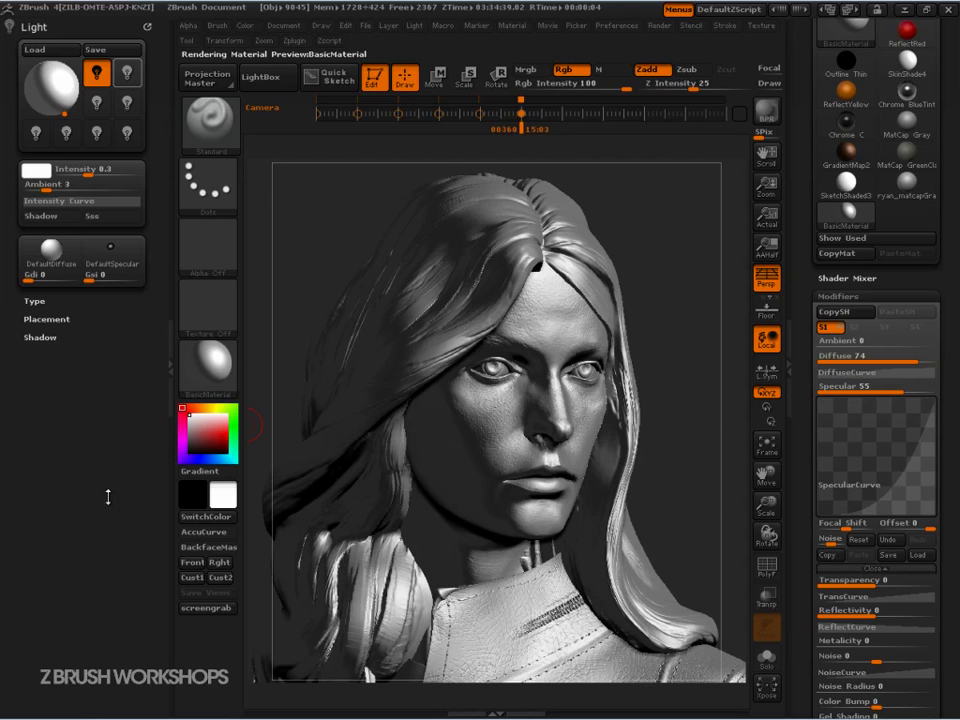
left_click(127, 78)
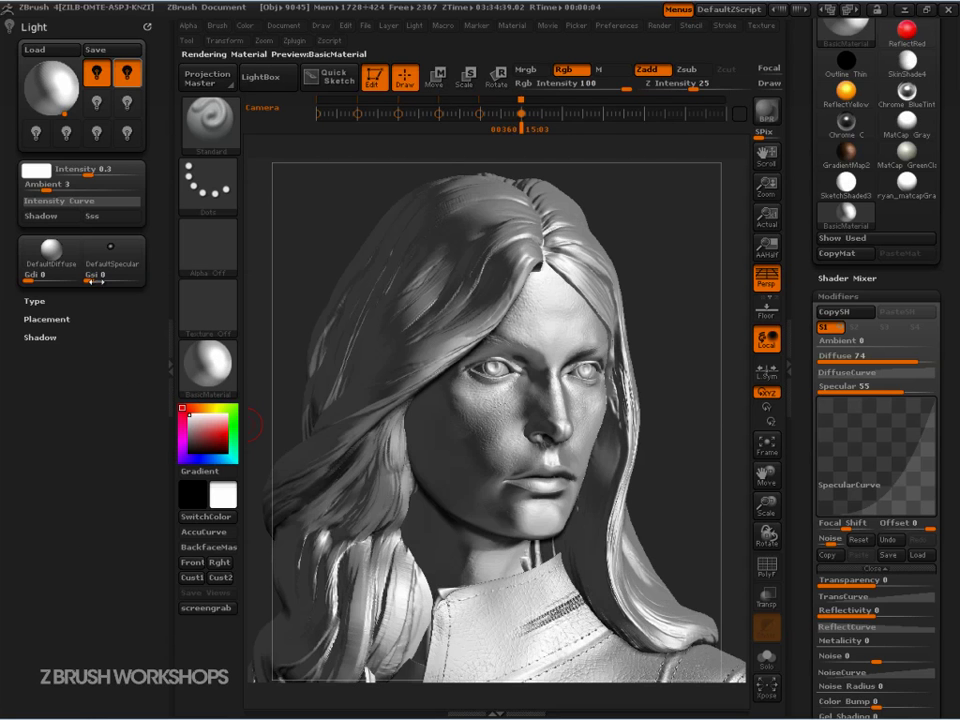
left_click_drag(60, 116, 26, 102)
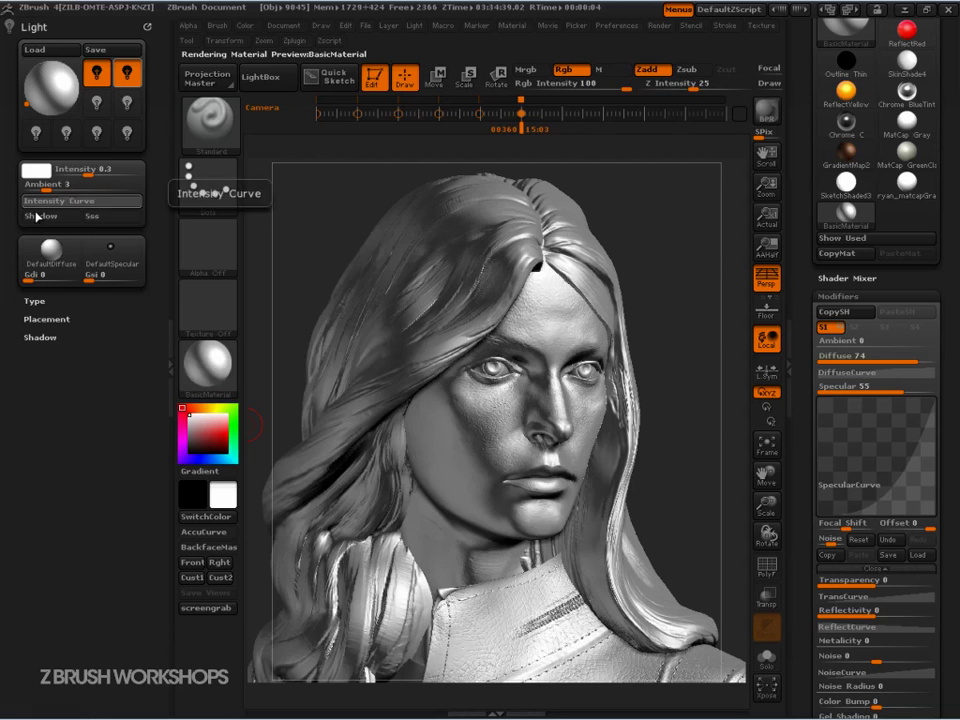
Reset BasicMaterial's diffuse curve and set its Focal Shift to -42
left_click(847, 372)
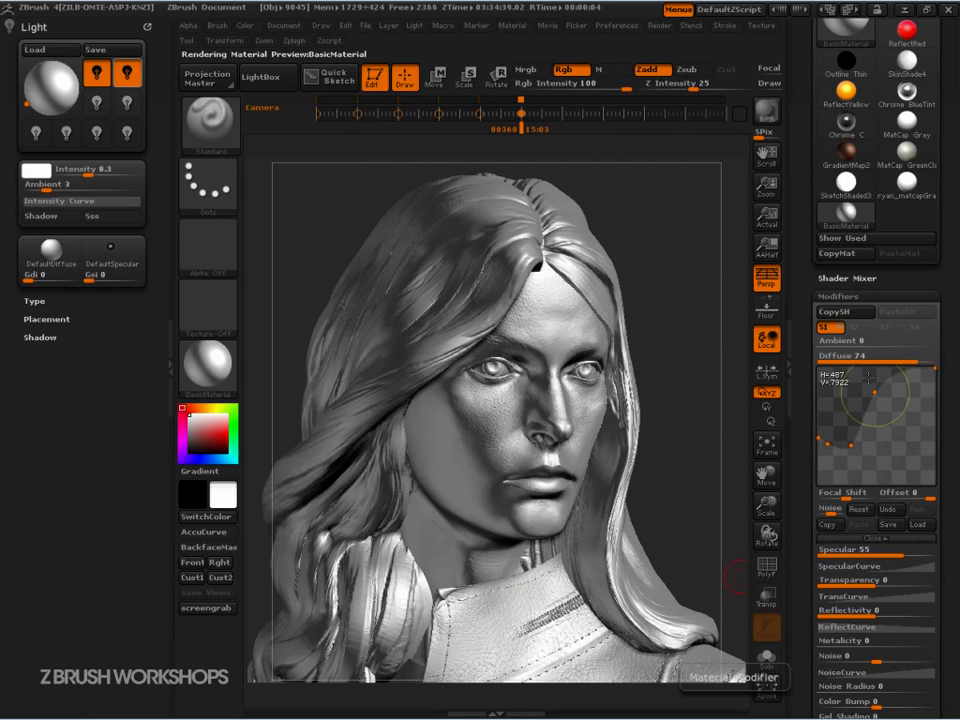
left_click(859, 510)
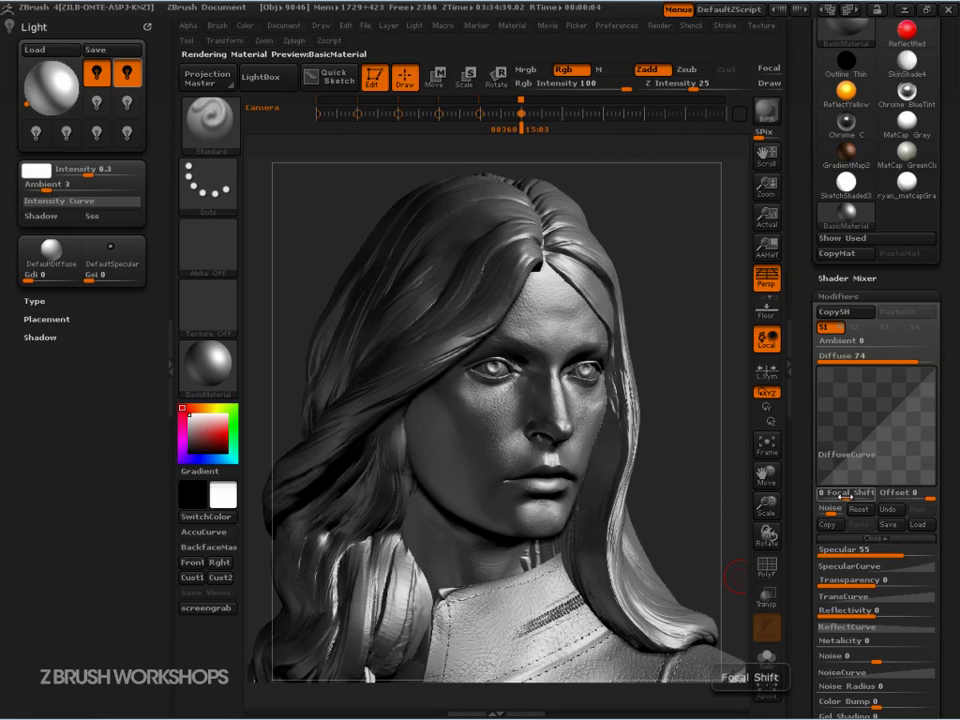
mouse_move(840, 493)
left_mouse_down()
mouse_move(860, 496)
mouse_move(832, 495)
left_mouse_up()
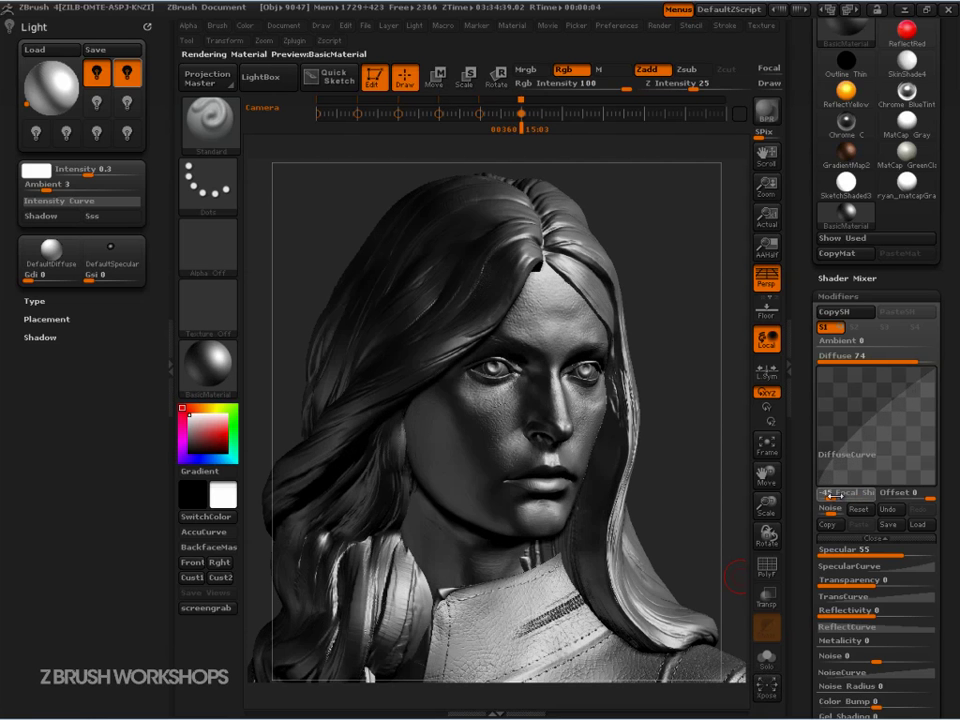
left_click(833, 497)
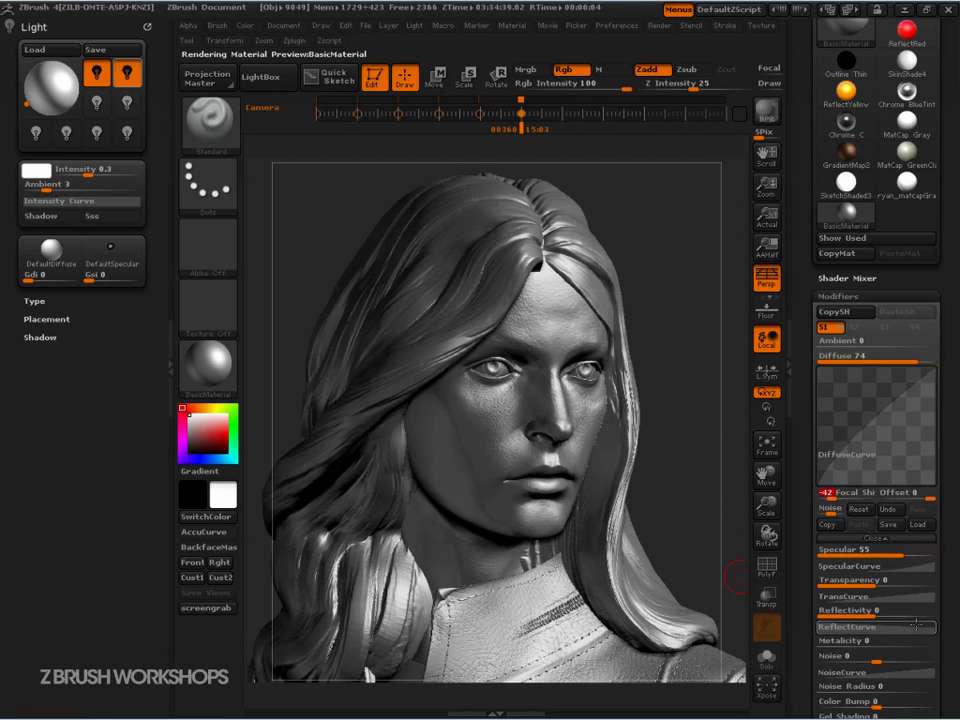
Set BasicMaterial's Specular to 27 with a specular curve Focal Shift of 62, and raise Diffuse to 81
mouse_move(895, 552)
left_mouse_down()
mouse_move(873, 554)
mouse_move(858, 526)
left_mouse_up()
left_click(845, 566)
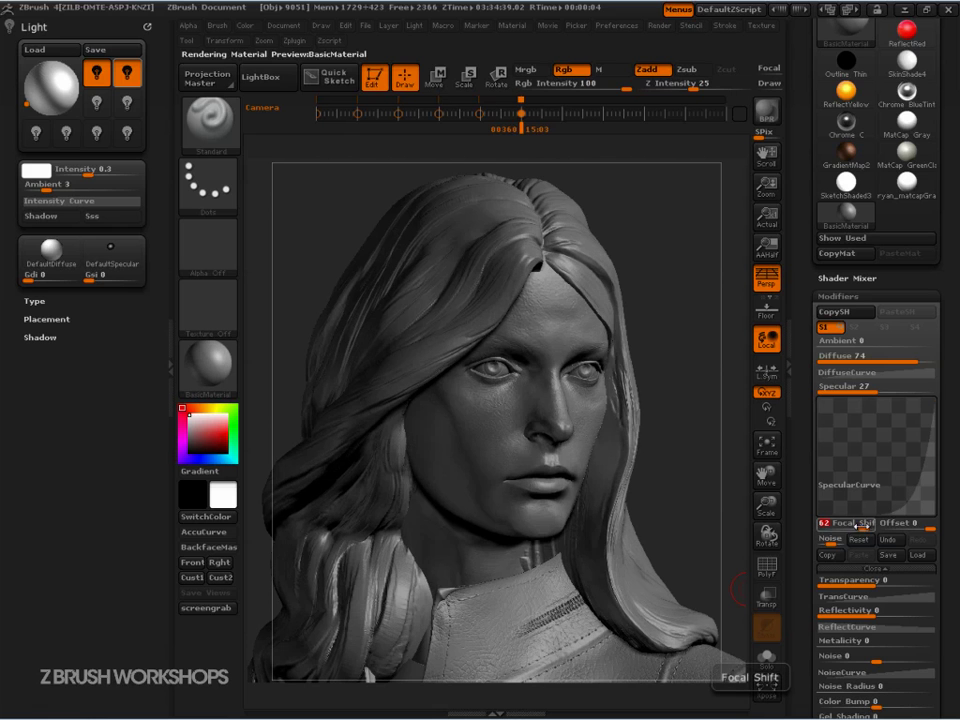
left_click_drag(905, 359, 914, 361)
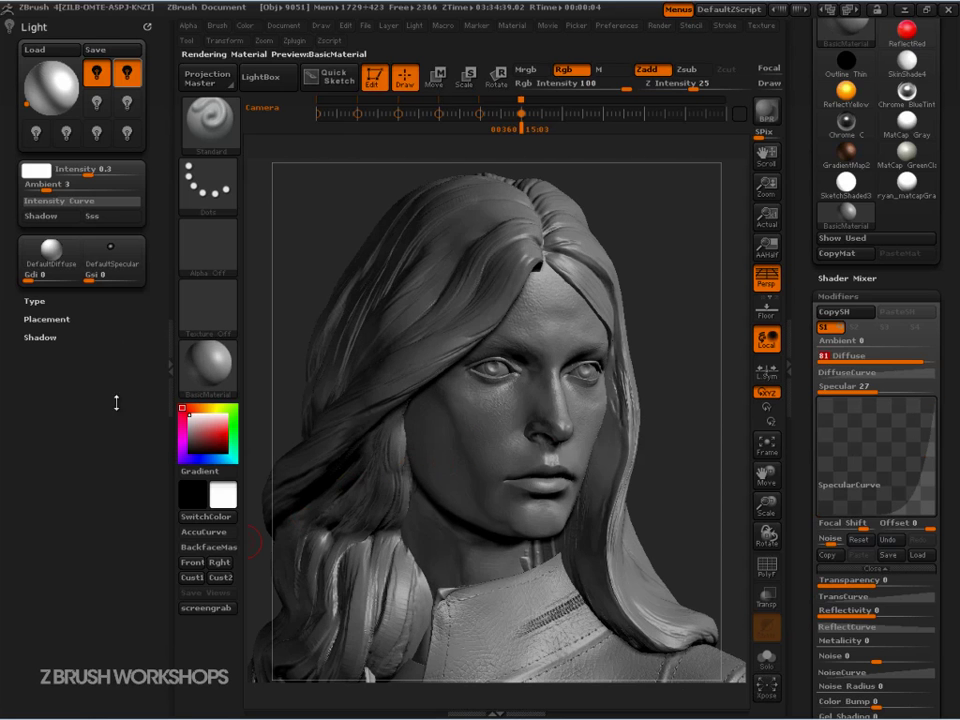
Set the lights' Ambient to 0 and the second light's intensity to 0.36
left_click_drag(62, 187, 30, 191)
left_click(101, 73)
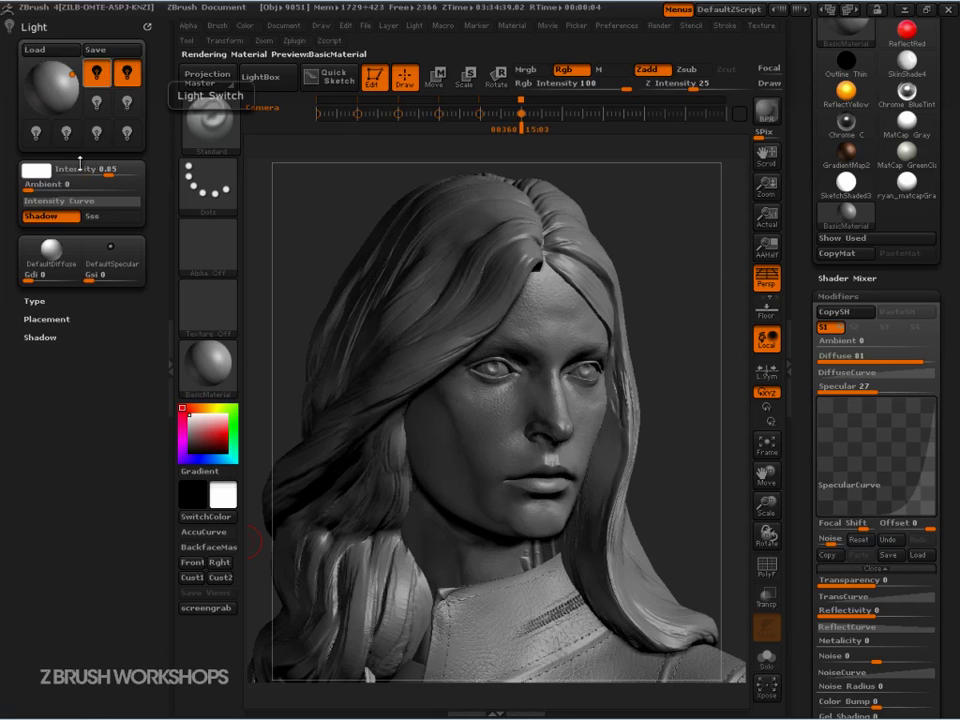
left_click(126, 74)
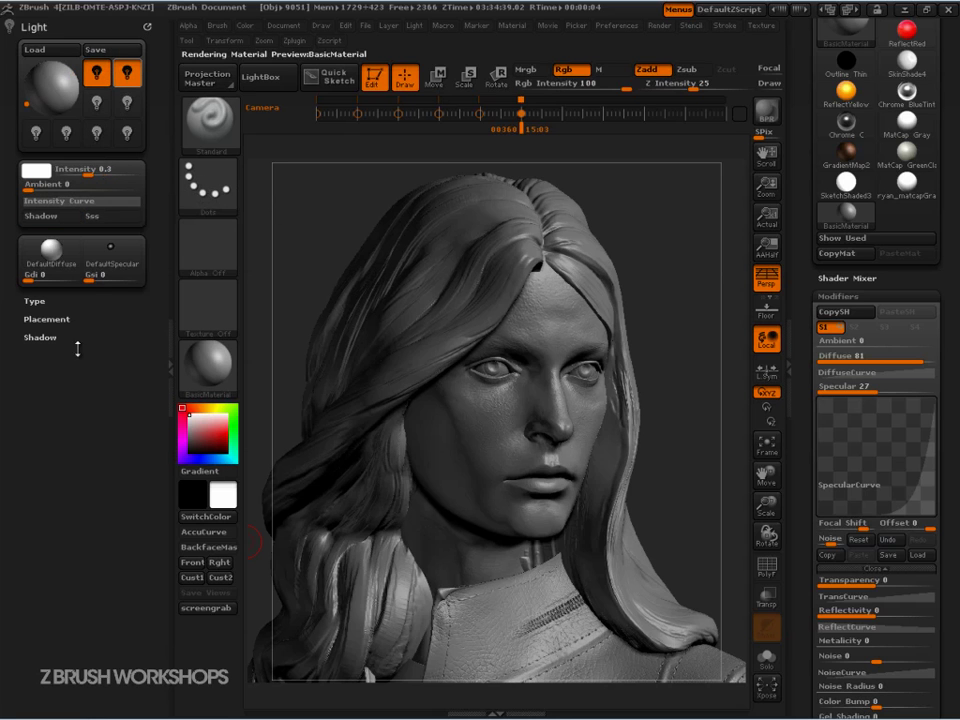
left_click_drag(89, 172, 91, 174)
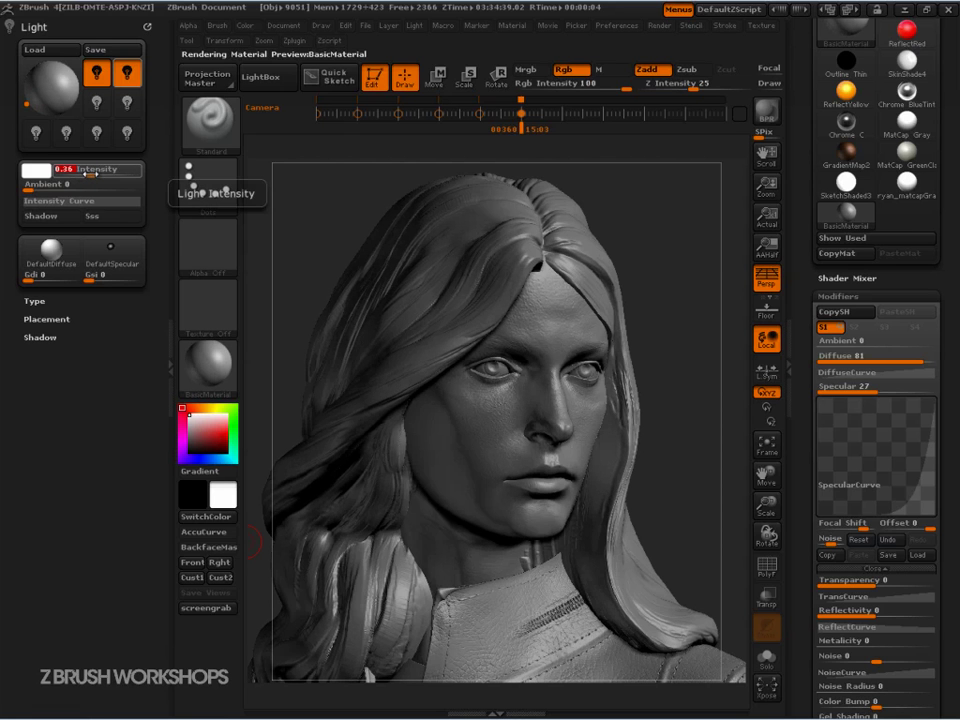
Turn on the third light and show its placement and type settings
left_click(96, 103)
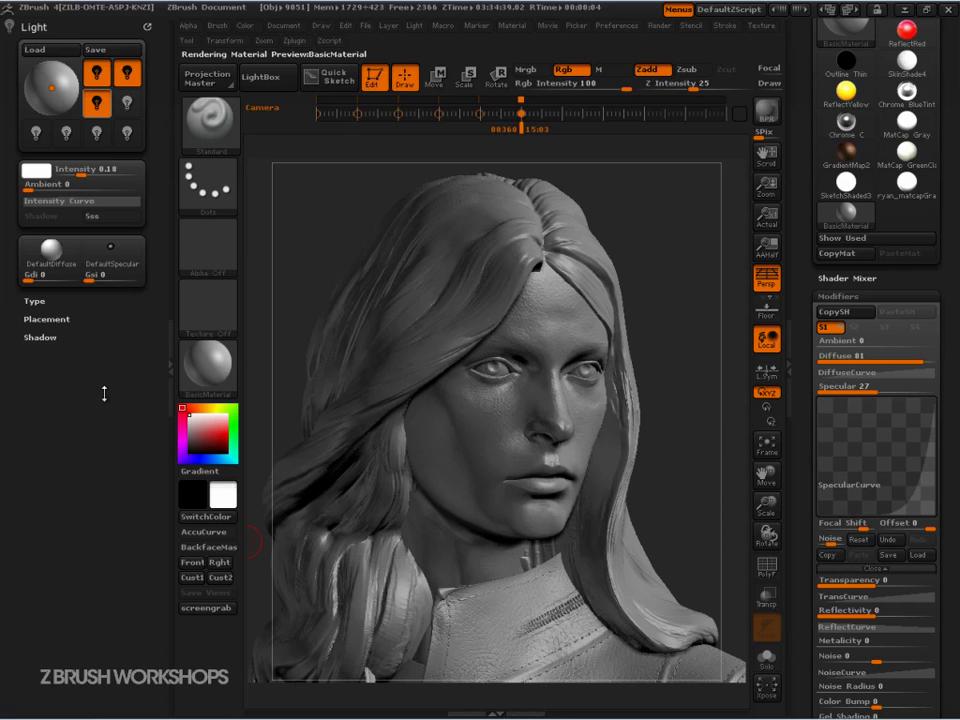
left_click(48, 318)
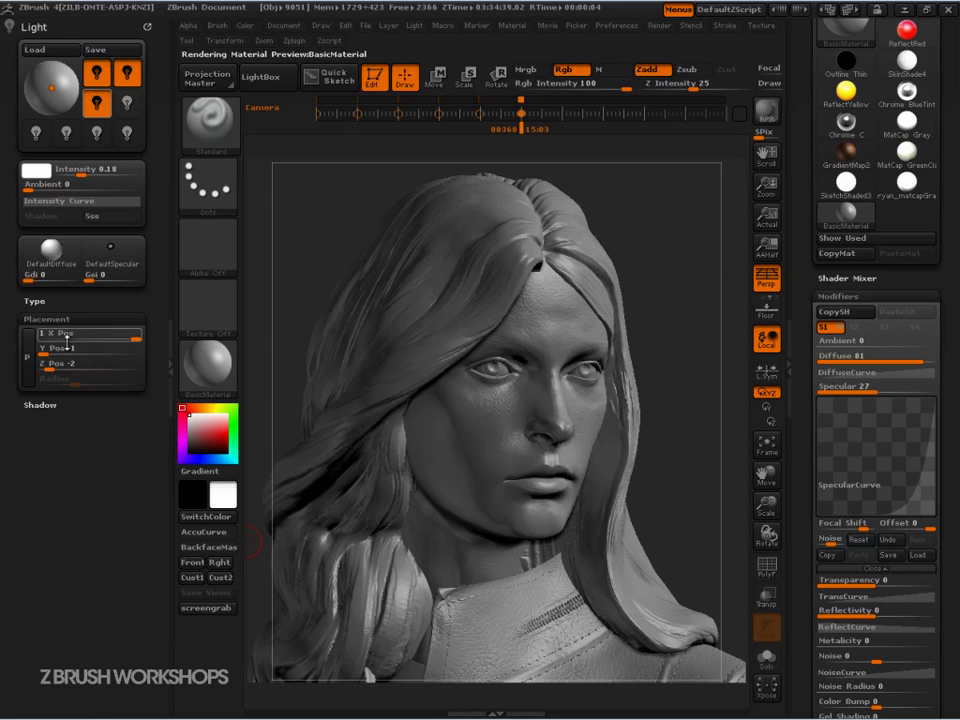
left_click(34, 300)
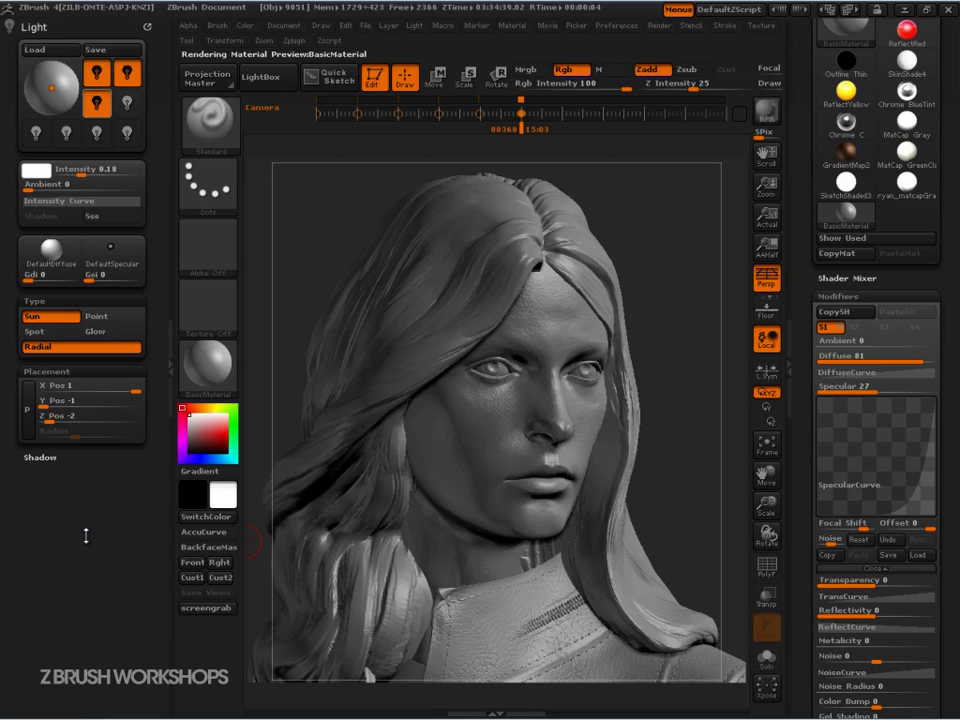
key("ctrl+shift")
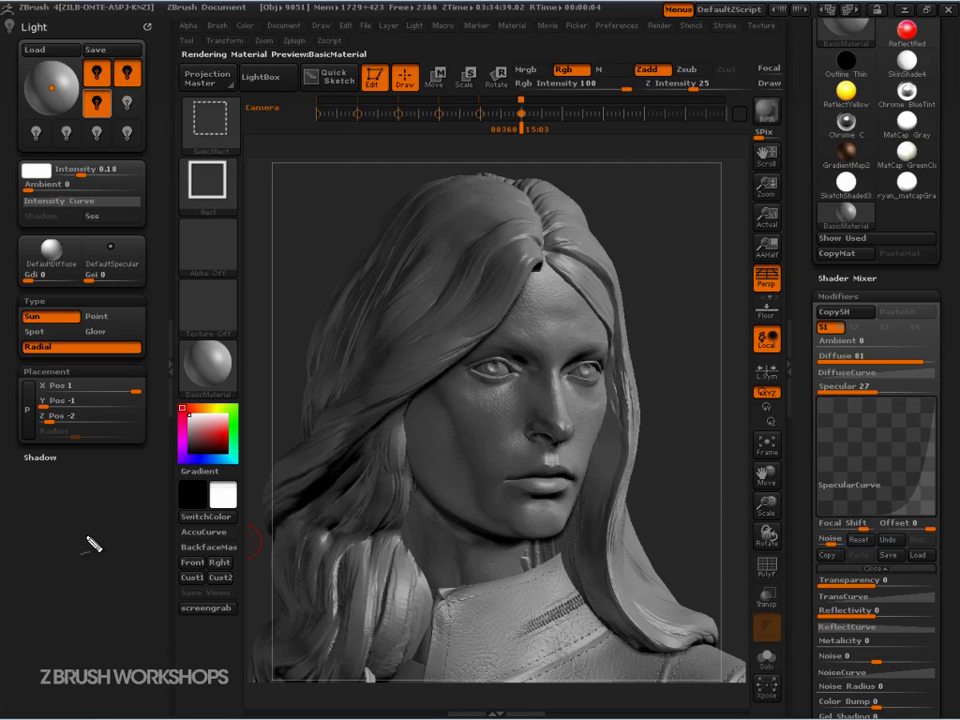
mouse_move(104, 64)
left_mouse_down()
mouse_move(109, 89)
mouse_move(104, 73)
mouse_move(128, 78)
mouse_move(144, 63)
mouse_move(84, 110)
mouse_move(118, 90)
left_mouse_up()
mouse_move(161, 343)
left_mouse_down()
mouse_move(20, 345)
mouse_move(170, 352)
mouse_move(158, 340)
left_mouse_up()
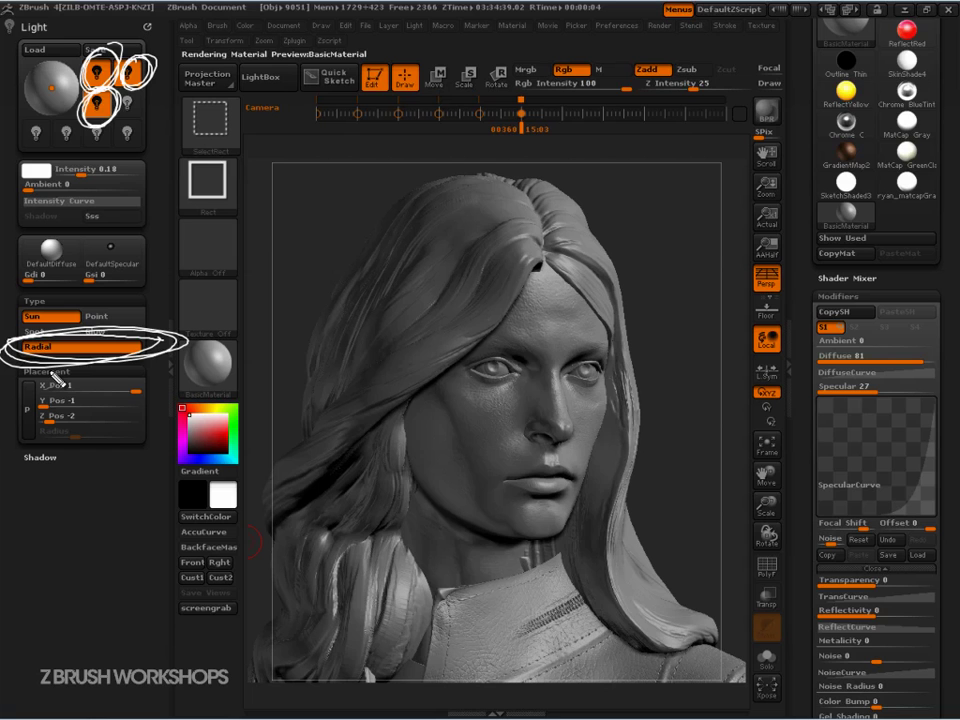
key("Escape")
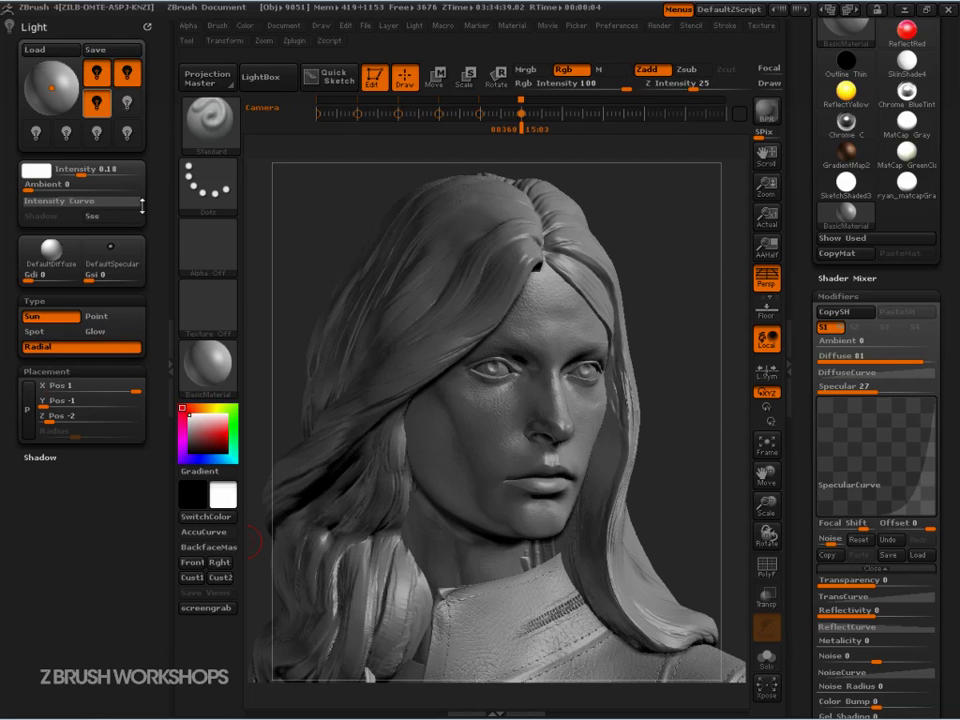
Render the figure with BPR and examine the lit and shadowed areas of the face
left_click(766, 113)
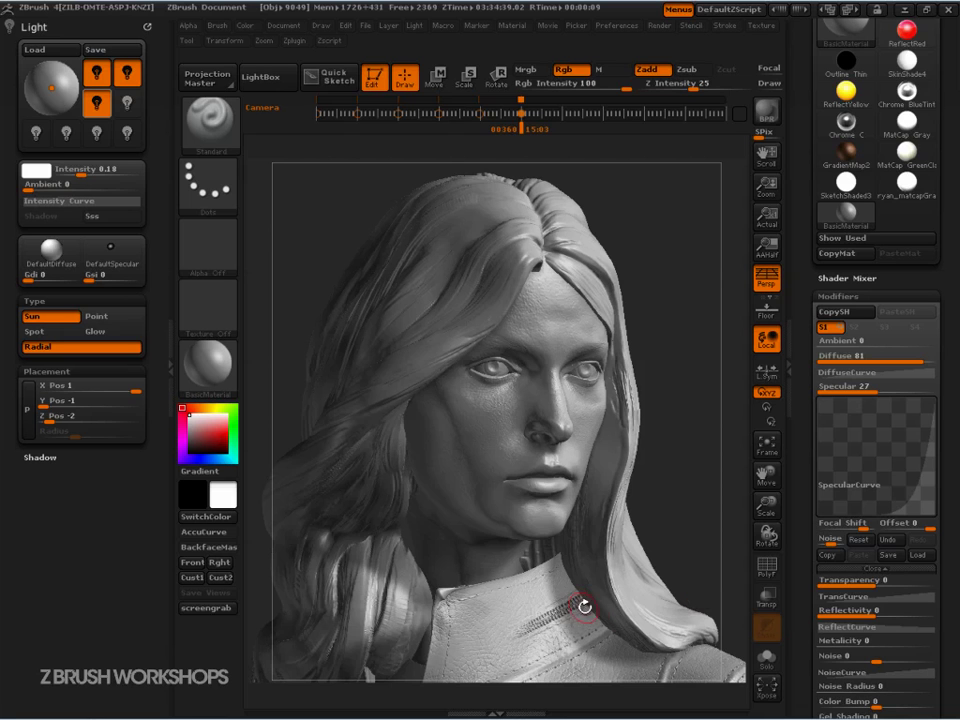
key("ctrl+shift+d")
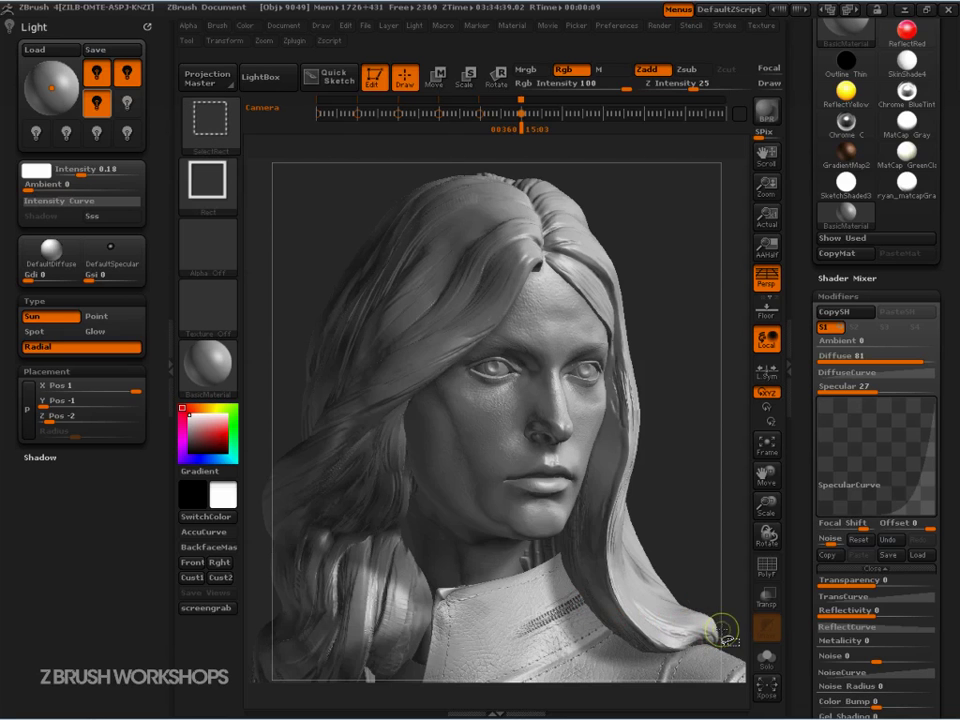
mouse_move(548, 267)
left_mouse_down()
mouse_move(536, 268)
mouse_move(503, 331)
mouse_move(605, 345)
mouse_move(575, 300)
mouse_move(558, 355)
mouse_move(567, 480)
mouse_move(605, 420)
mouse_move(603, 352)
left_mouse_up()
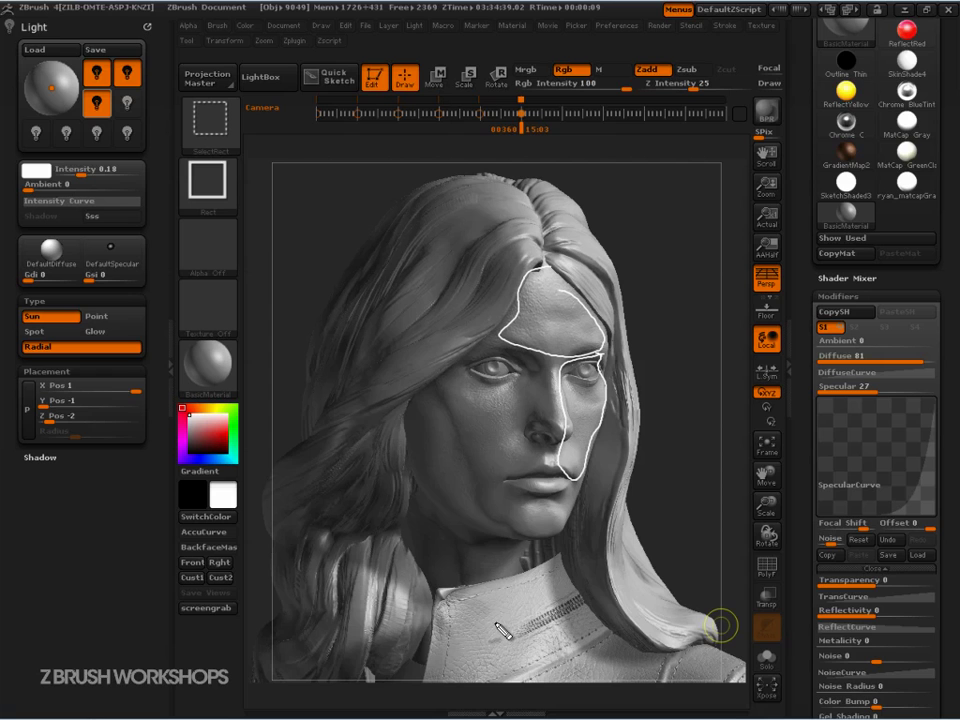
mouse_move(433, 388)
left_mouse_down()
mouse_move(497, 528)
mouse_move(512, 539)
left_mouse_up()
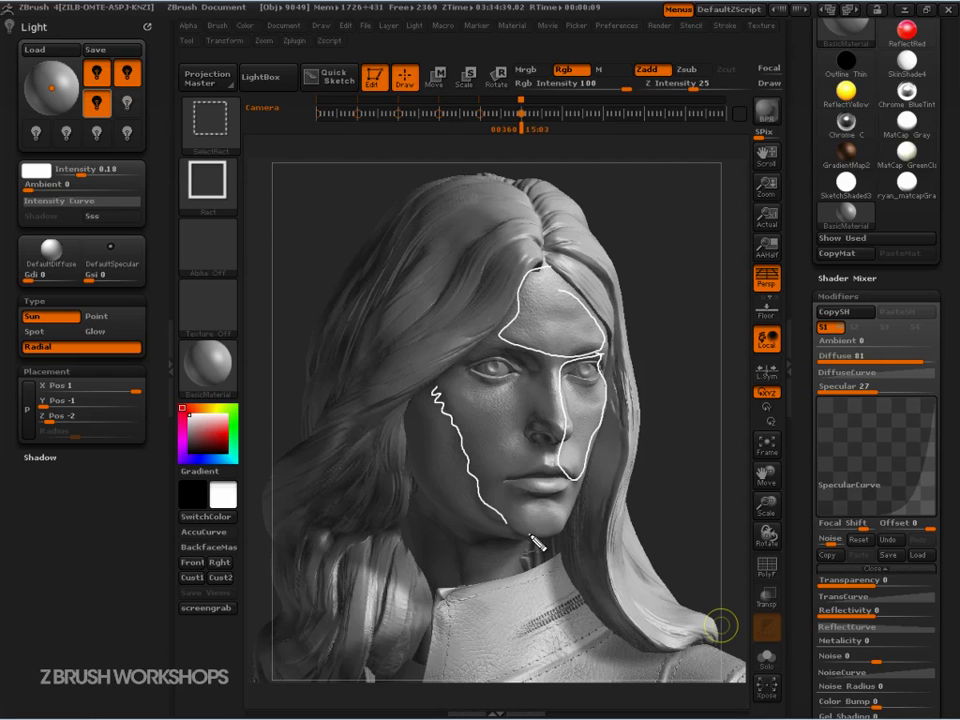
key("Escape")
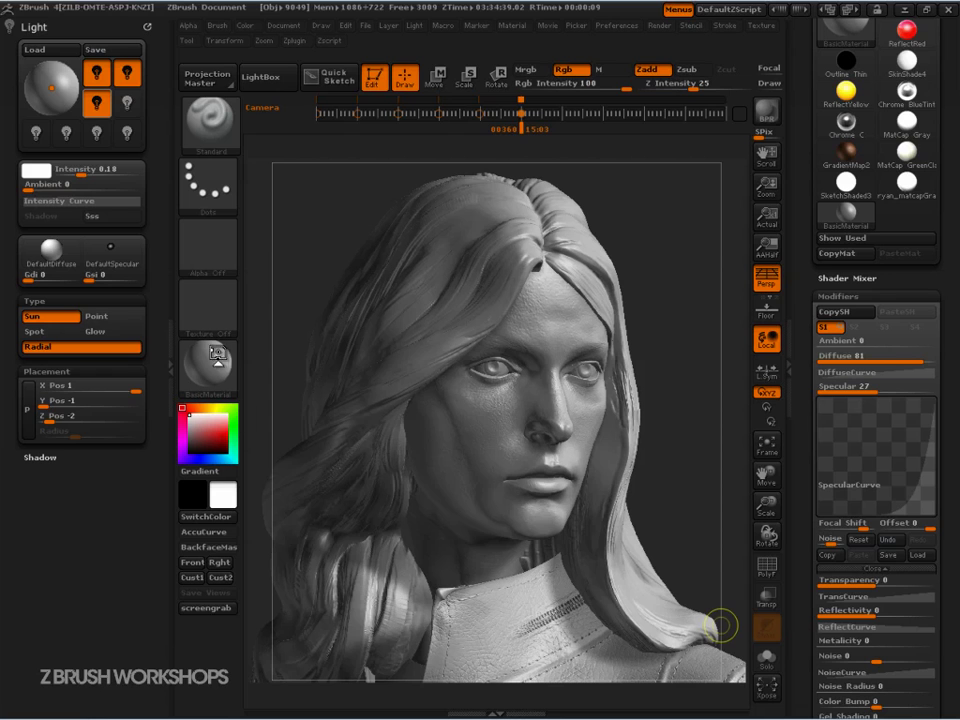
Select the second light and move it slightly lower on its preview sphere
left_click(96, 72)
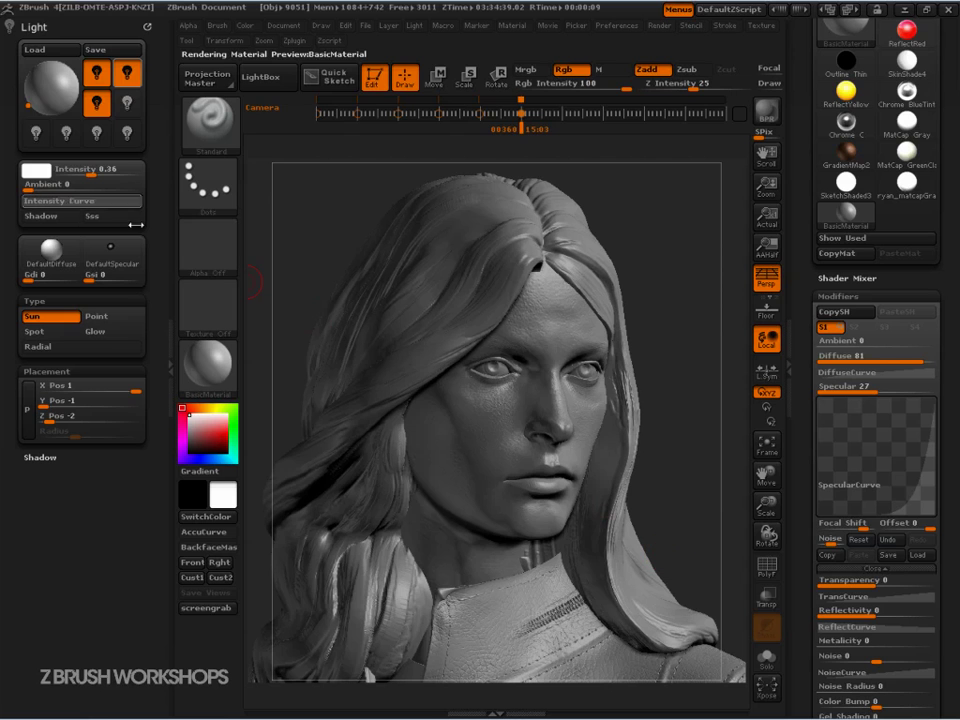
left_click(39, 106)
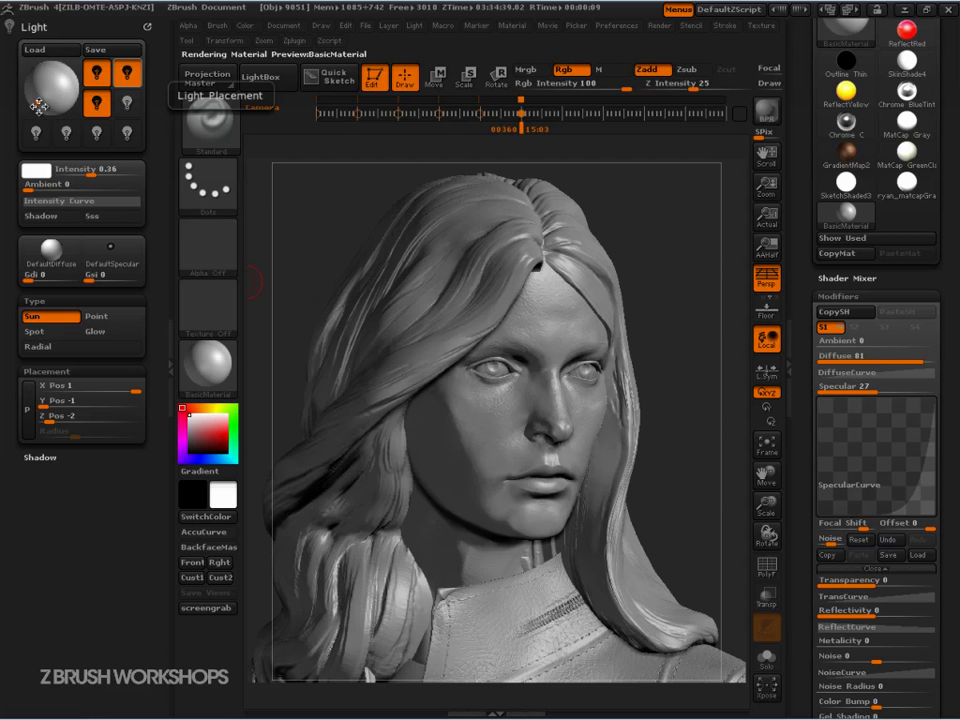
left_click_drag(35, 112, 34, 109)
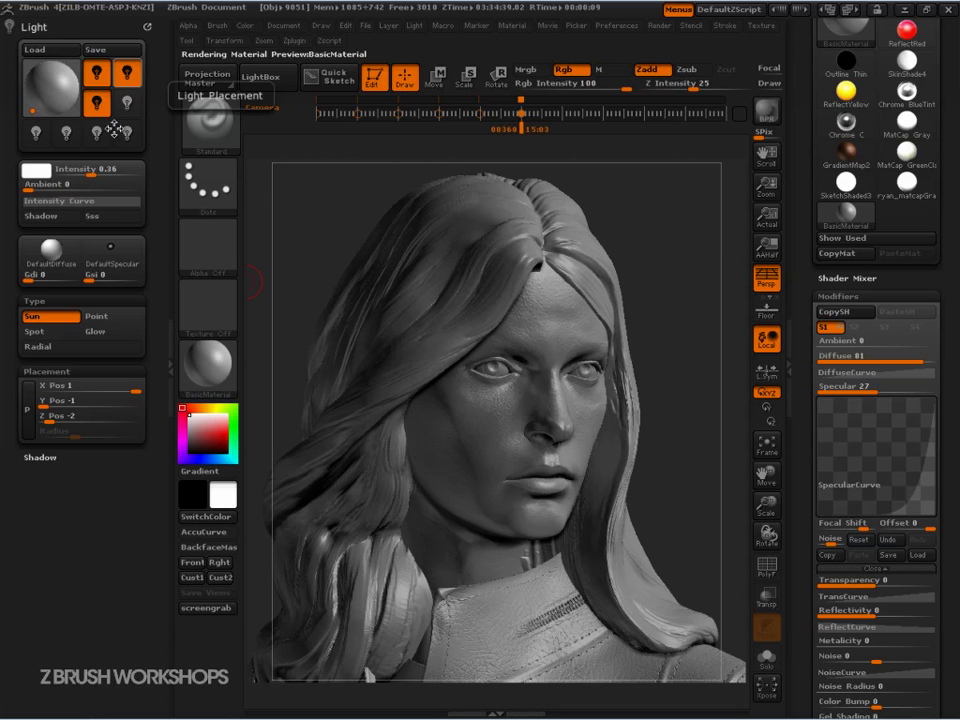
Open the light Intensity Curve and lower the starting point of the first light's curve to about 0.63
mouse_move(60, 185)
left_mouse_down()
mouse_move(76, 189)
mouse_move(24, 189)
mouse_move(24, 311)
mouse_move(28, 201)
mouse_move(33, 297)
mouse_move(29, 282)
left_mouse_up()
left_click(34, 201)
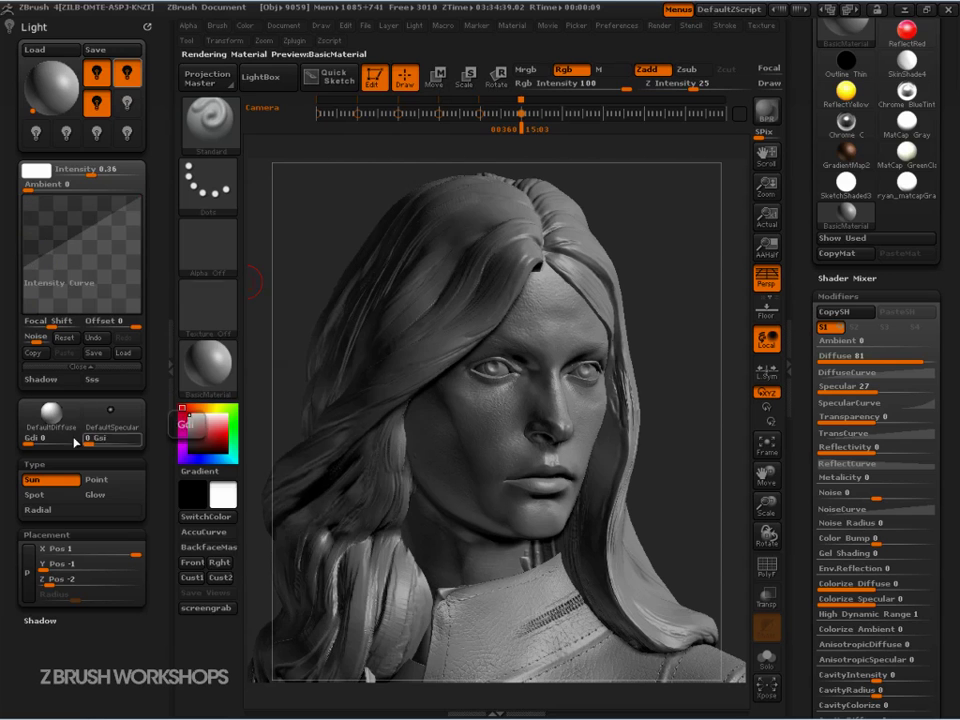
left_click(90, 100)
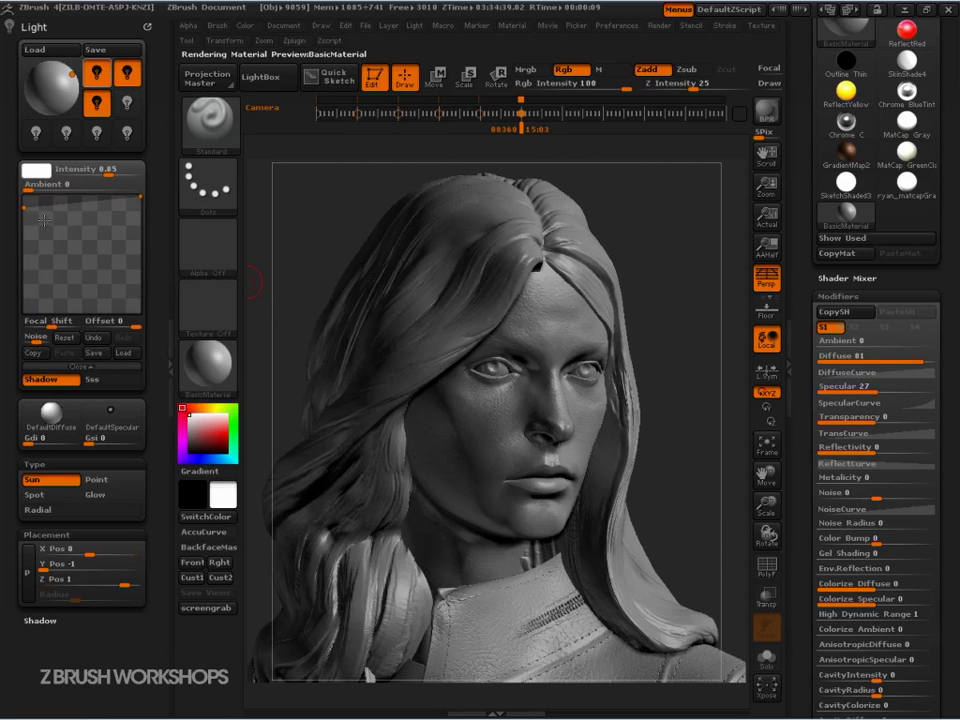
key("ctrl+shift+d")
mouse_move(44, 58)
left_mouse_down()
mouse_move(36, 68)
mouse_move(62, 114)
mouse_move(76, 118)
left_mouse_up()
key("Escape")
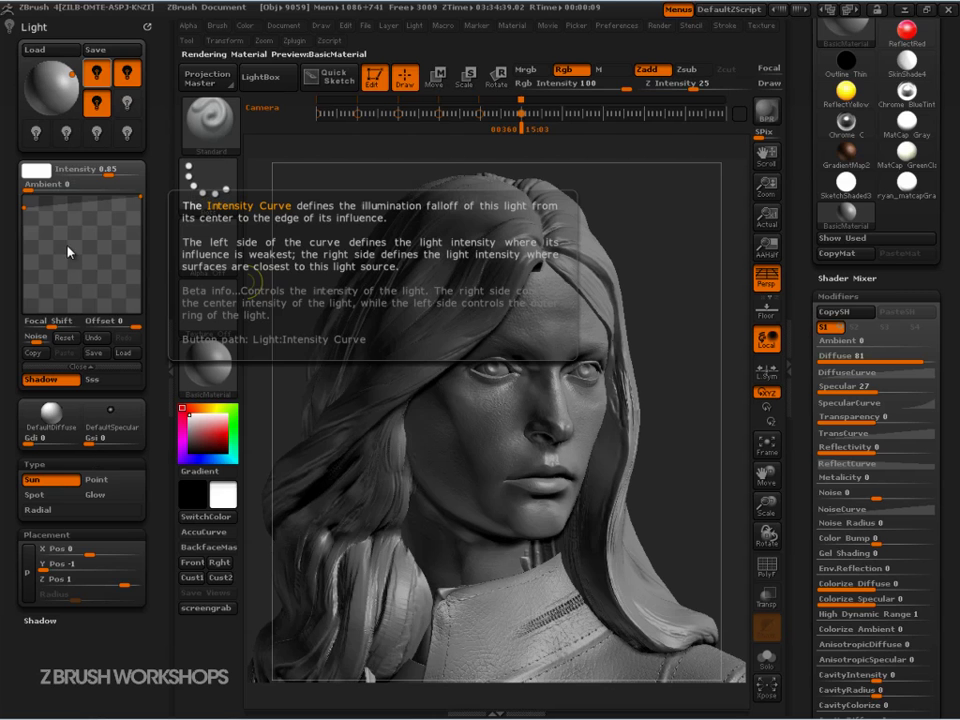
left_click_drag(26, 208, 25, 240)
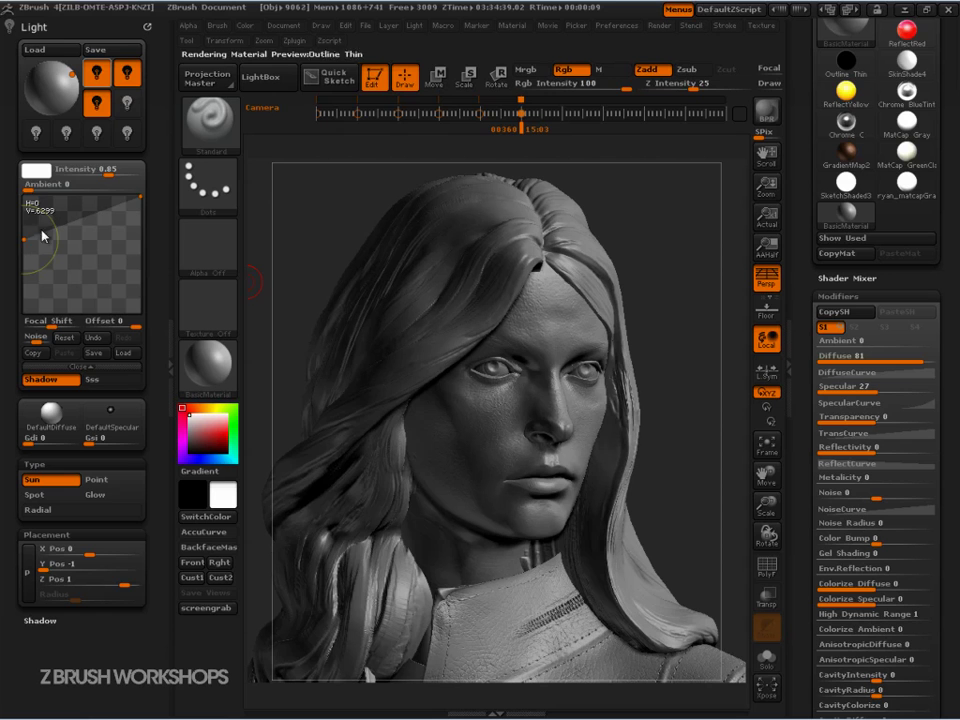
Set the first light's intensity to 1.39 and reduce BasicMaterial's Diffuse to 69
mouse_move(108, 171)
left_mouse_down()
mouse_move(121, 171)
mouse_move(111, 178)
left_mouse_up()
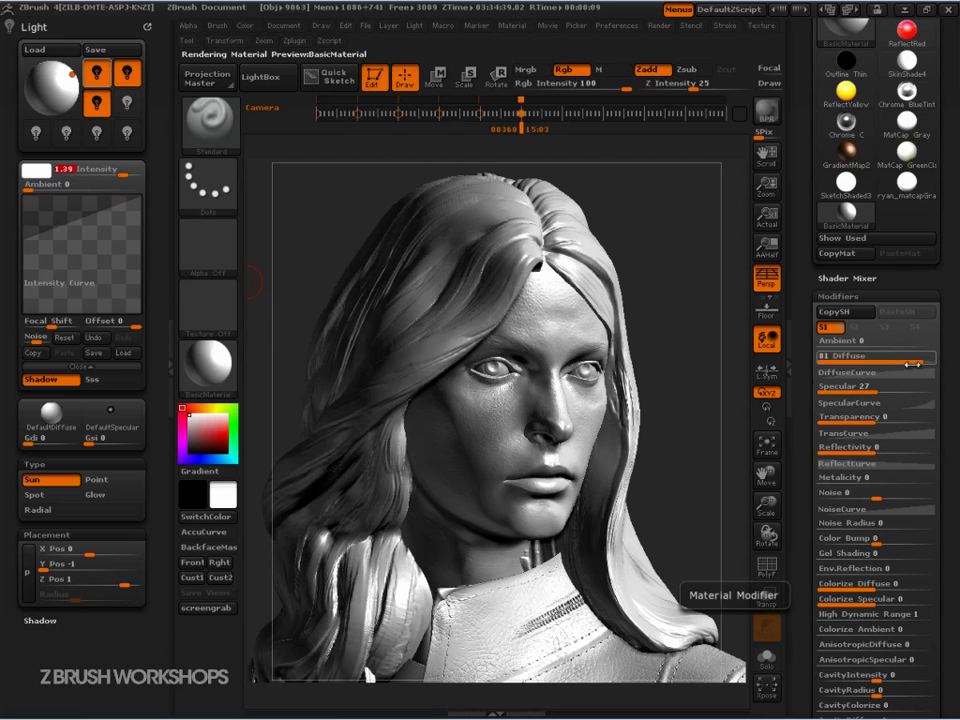
left_click_drag(921, 360, 909, 361)
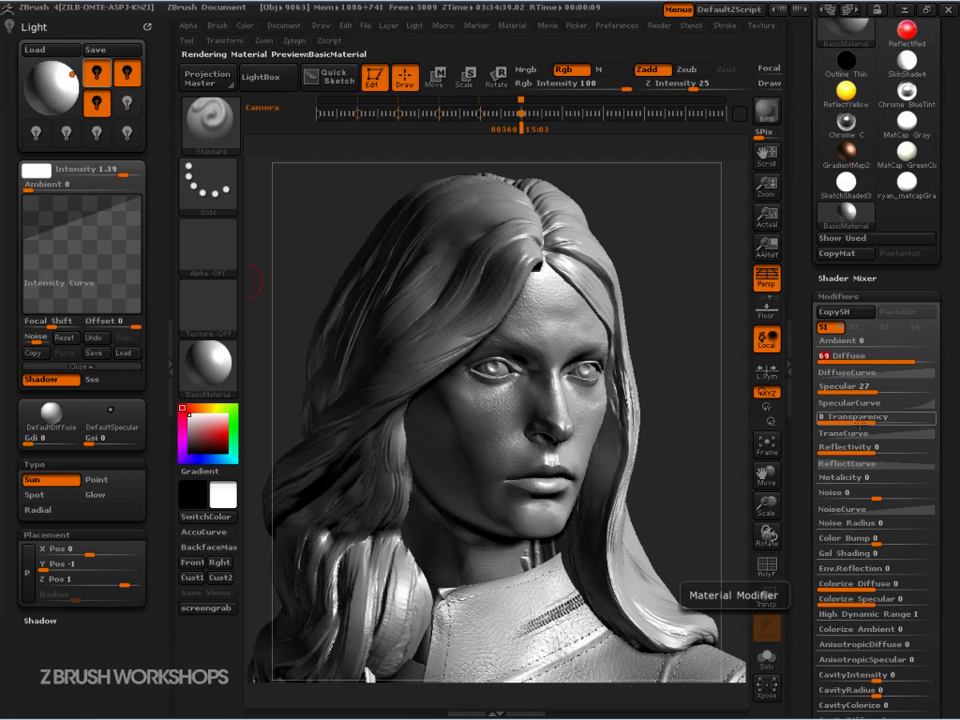
key("ctrl+shift+d")
mouse_move(444, 377)
left_mouse_down()
mouse_move(478, 488)
mouse_move(519, 528)
left_mouse_up()
key("Escape")
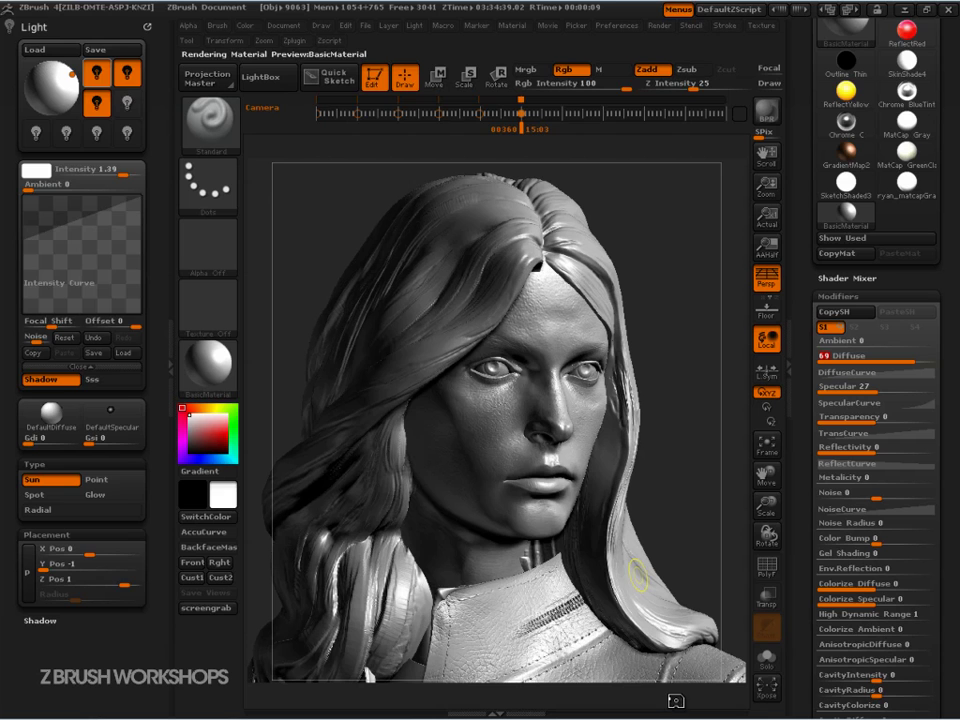
Set the second light's intensity to 0.52 and the third, radial light's intensity to 0.92
left_click(127, 75)
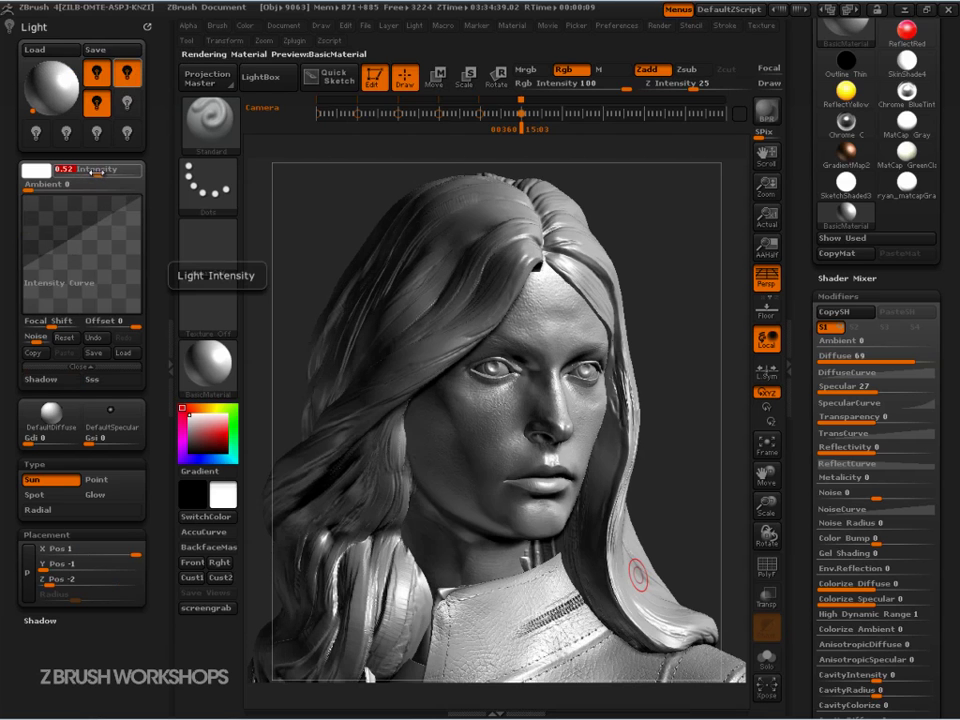
left_click(96, 101)
left_click_drag(90, 172, 110, 172)
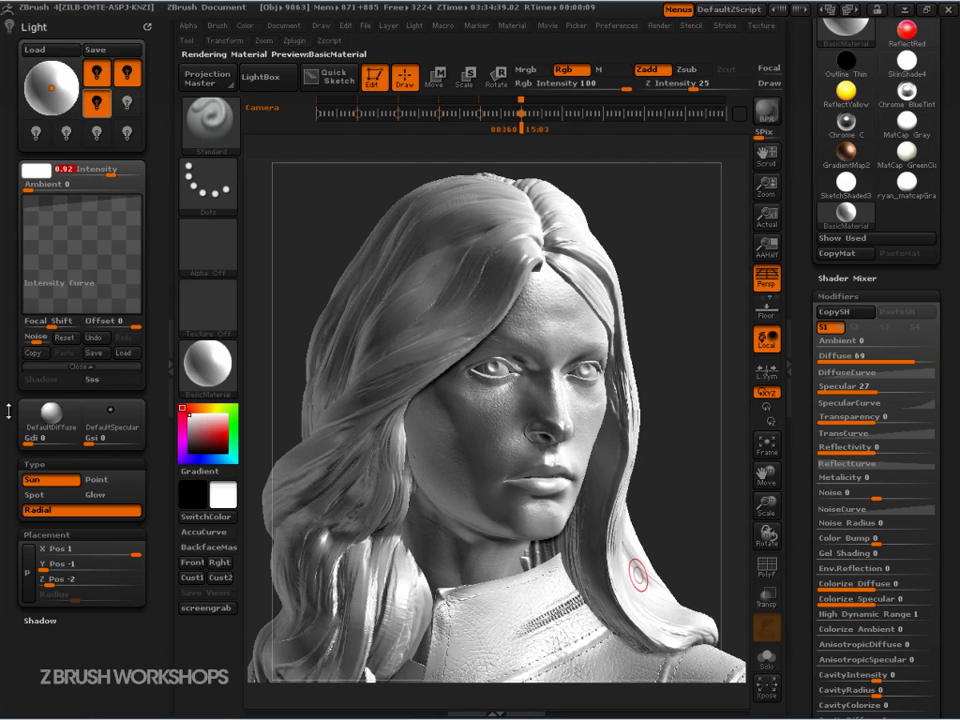
Switch off the first two lights, then lower the end of the radial third light's Intensity Curve slightly and set its intensity to 1.02
left_click(96, 72)
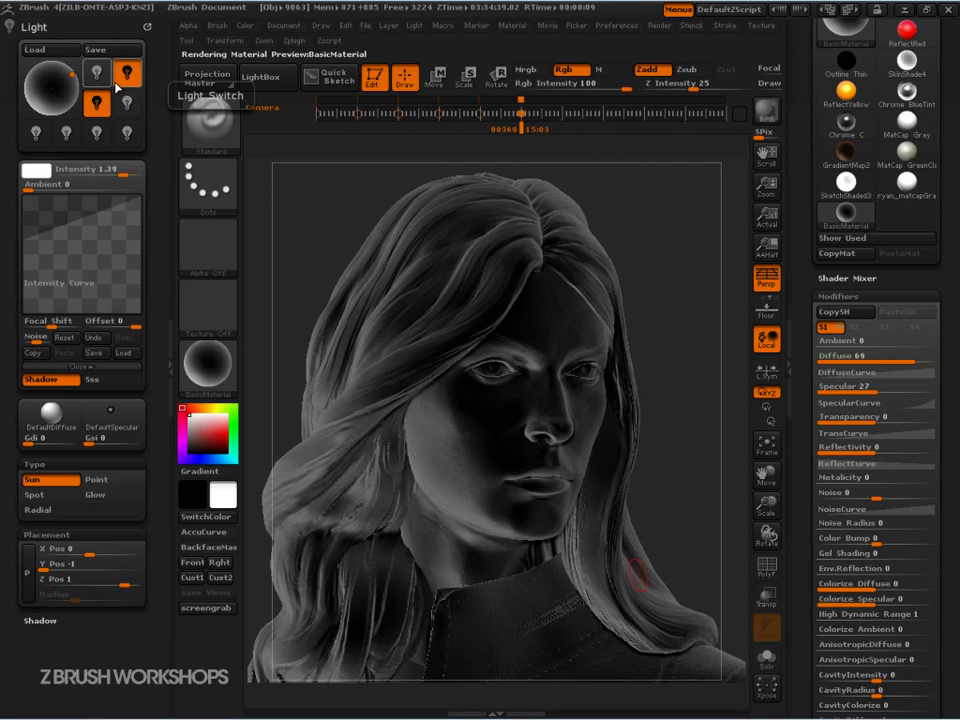
left_click(134, 83)
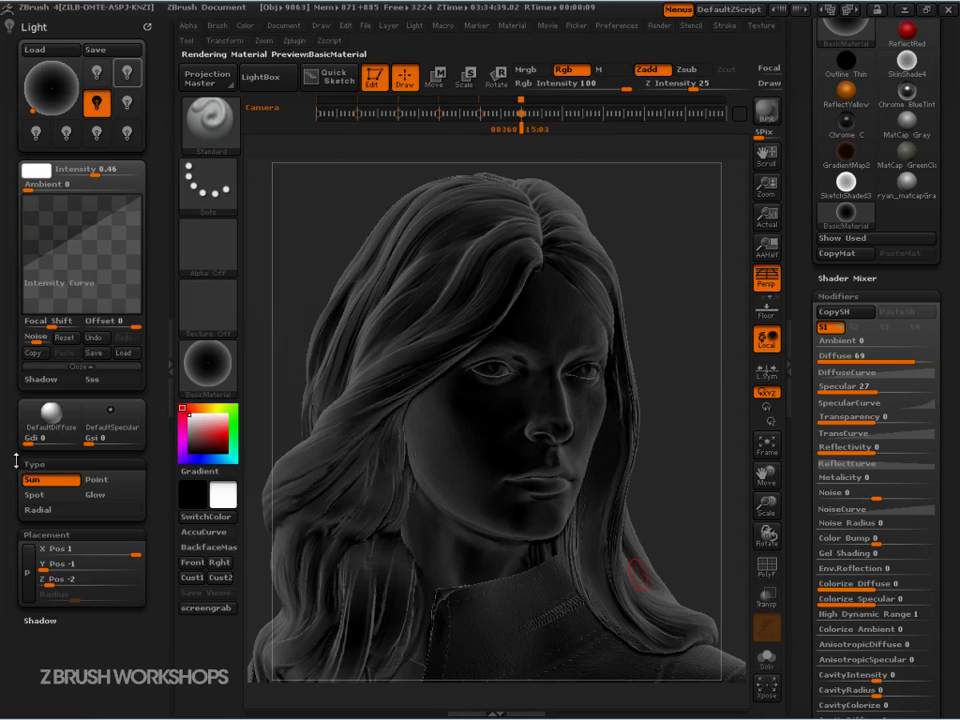
left_click(96, 104)
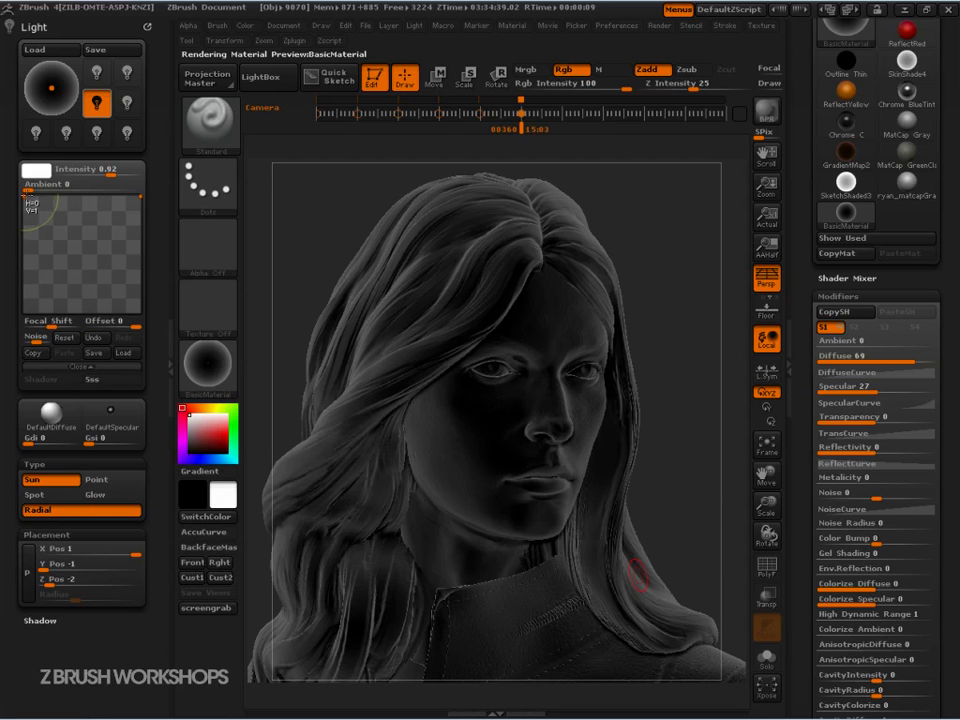
left_click_drag(116, 171, 141, 217)
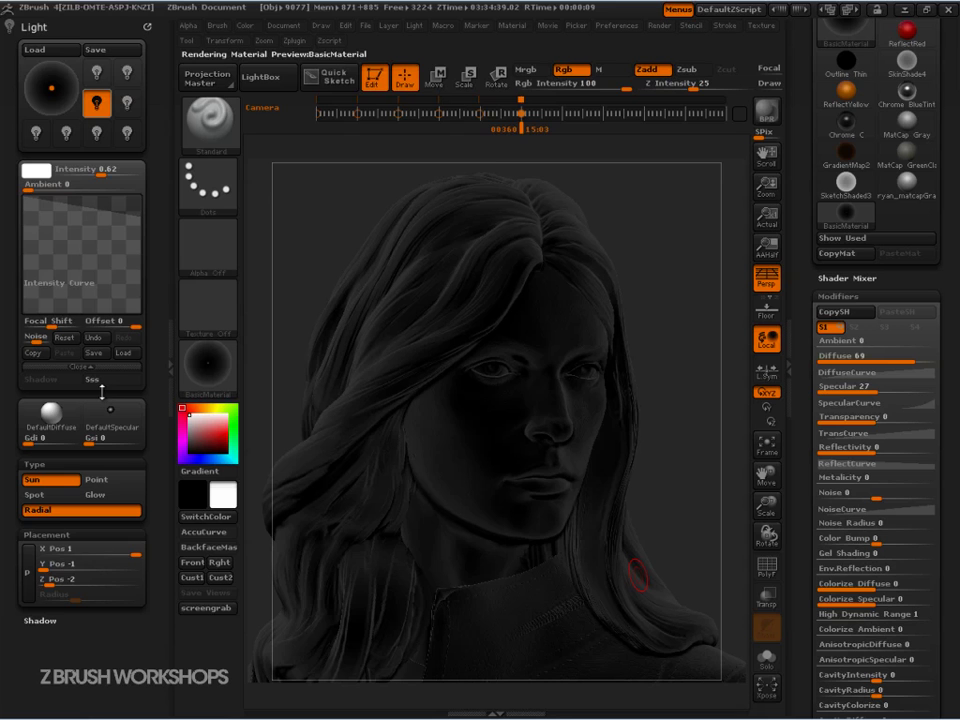
left_click_drag(100, 170, 113, 173)
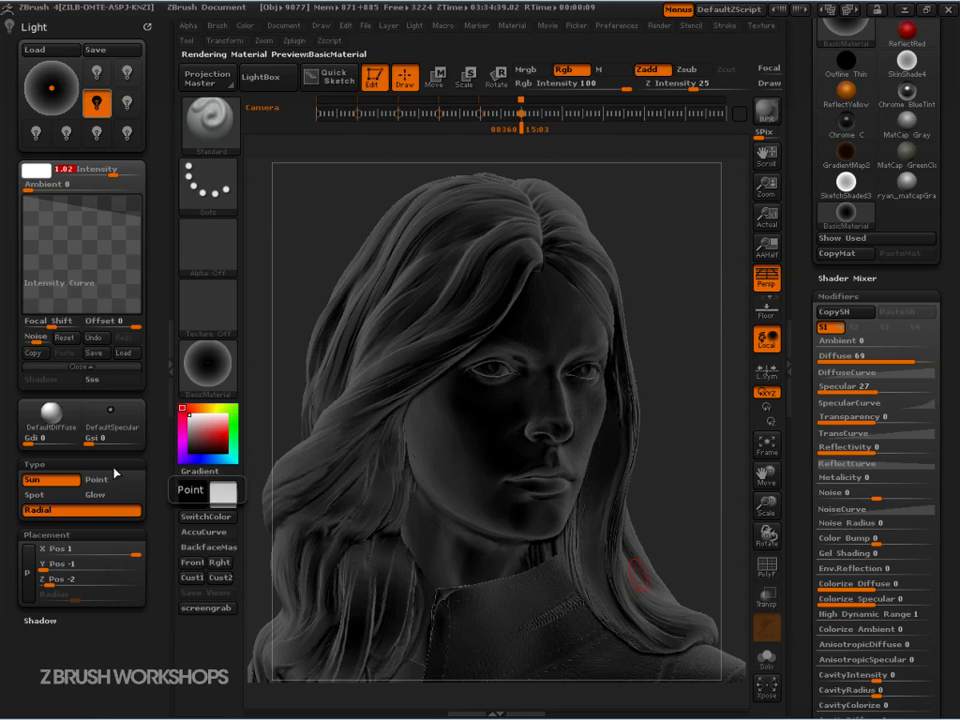
Switch the first two lights back on, set the third light's intensity to 0.67 and render with BPR
left_click(97, 73)
left_click(127, 72)
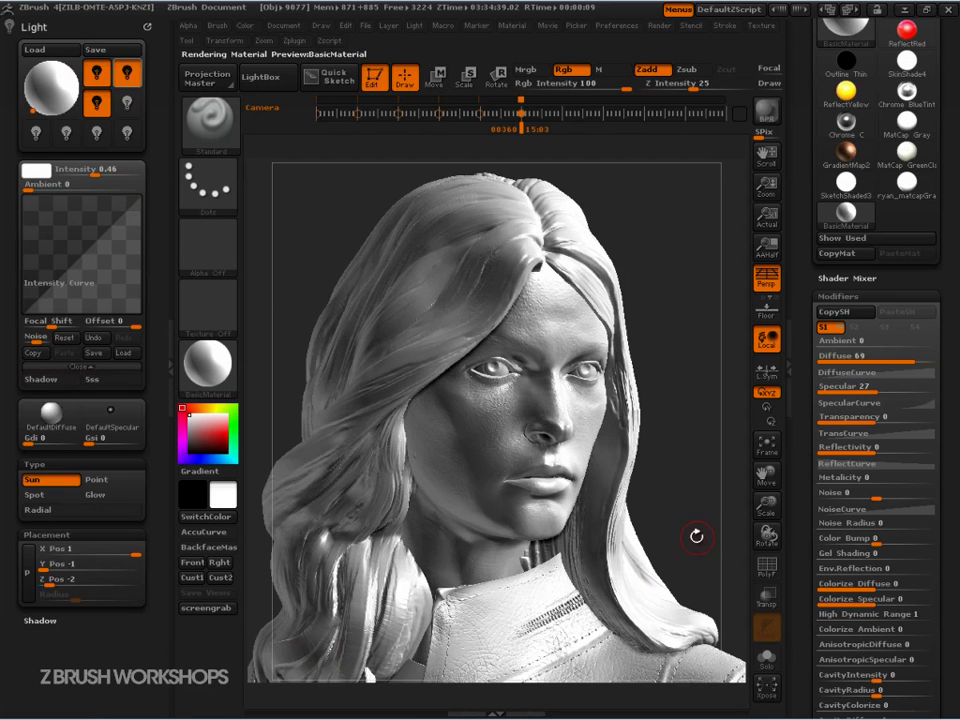
left_click(97, 105)
left_click_drag(116, 172, 102, 173)
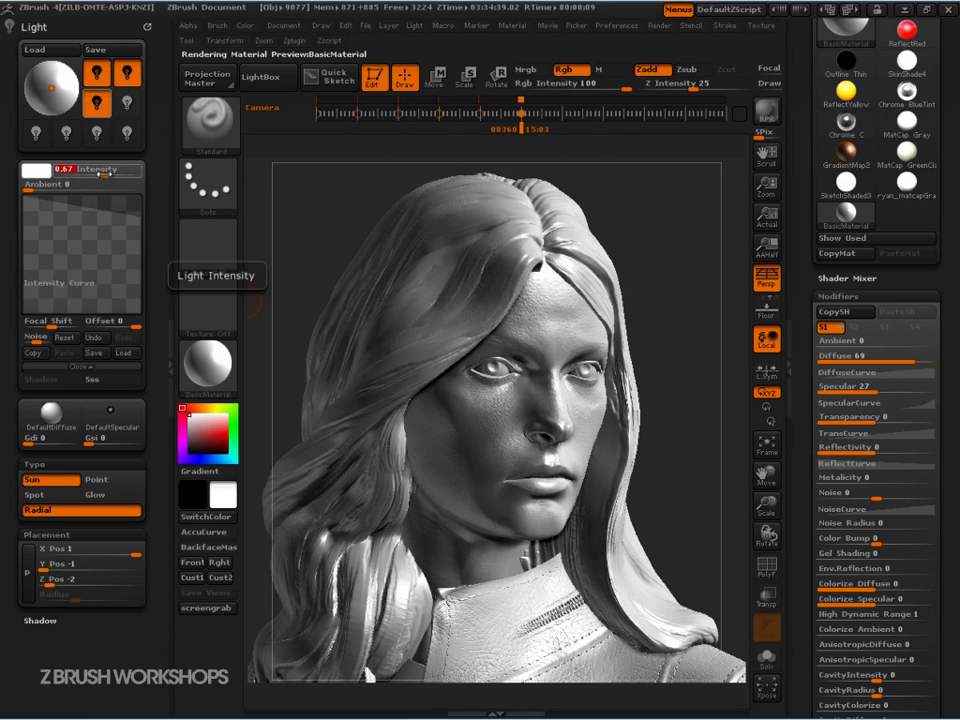
key("shift+r")
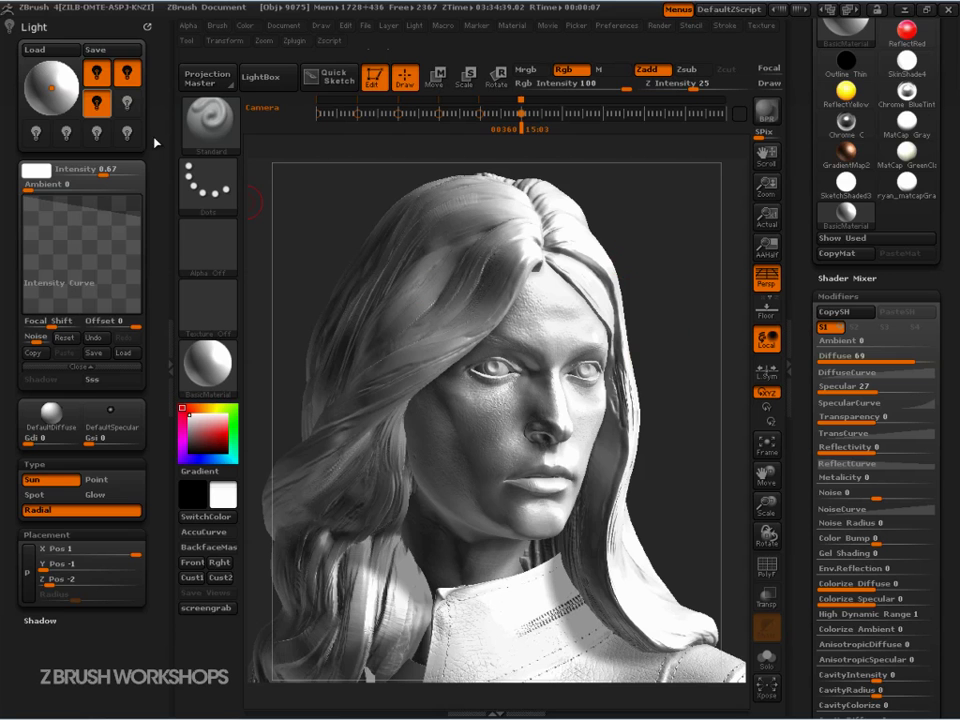
Set the first light's intensity to 1.05 and render the figure again with BPR
left_click(110, 98)
left_click_drag(124, 172, 113, 172)
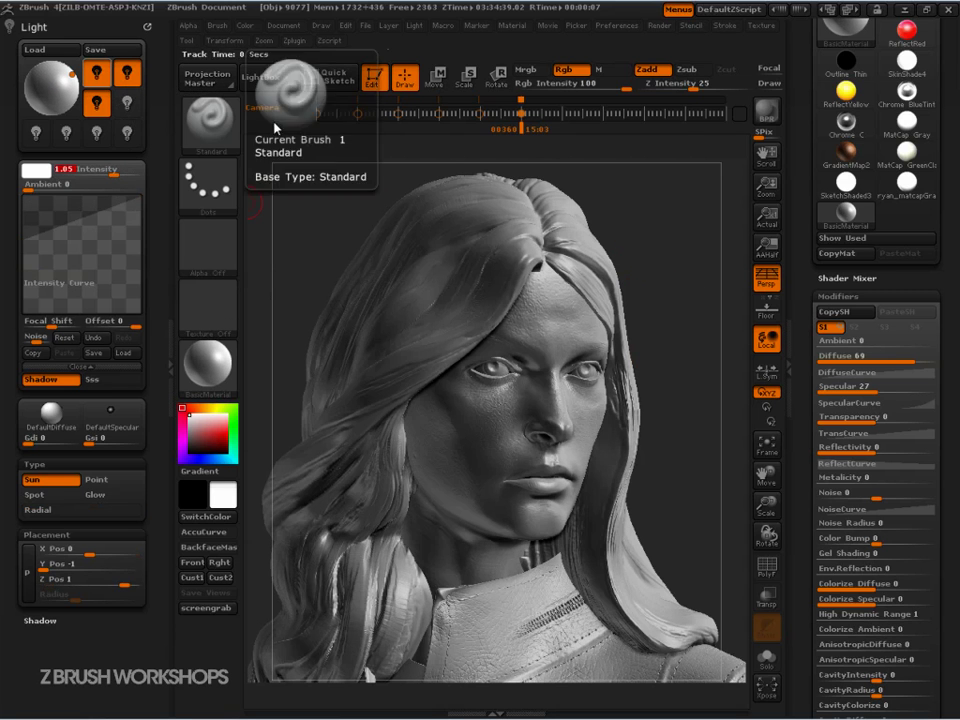
left_click(766, 111)
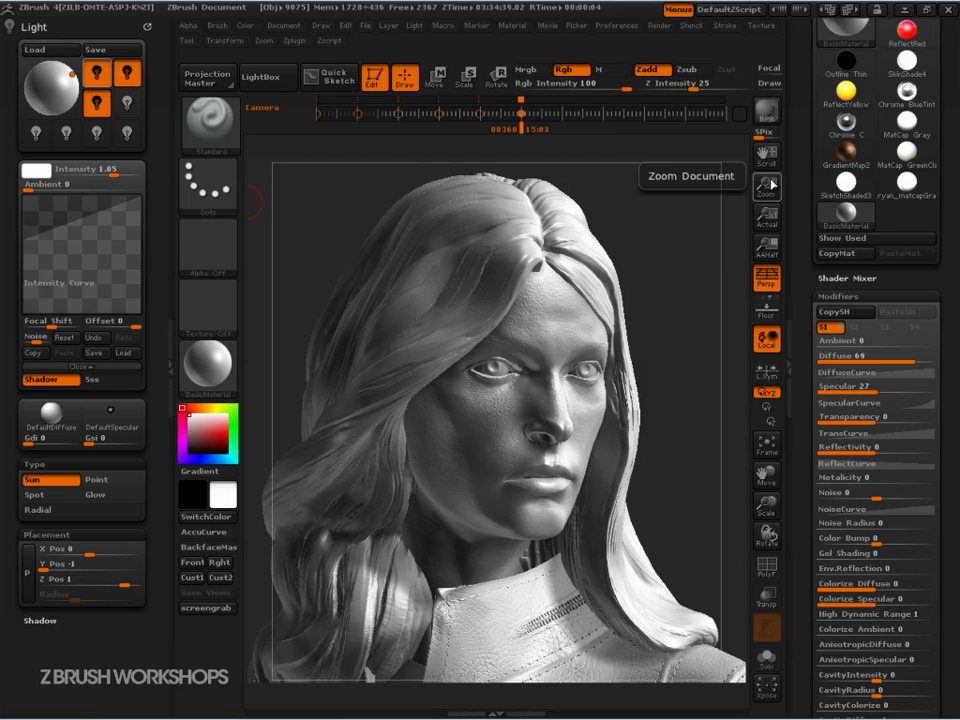
Reduce the second light's intensity to 0.22 and run another BPR render
left_click(127, 74)
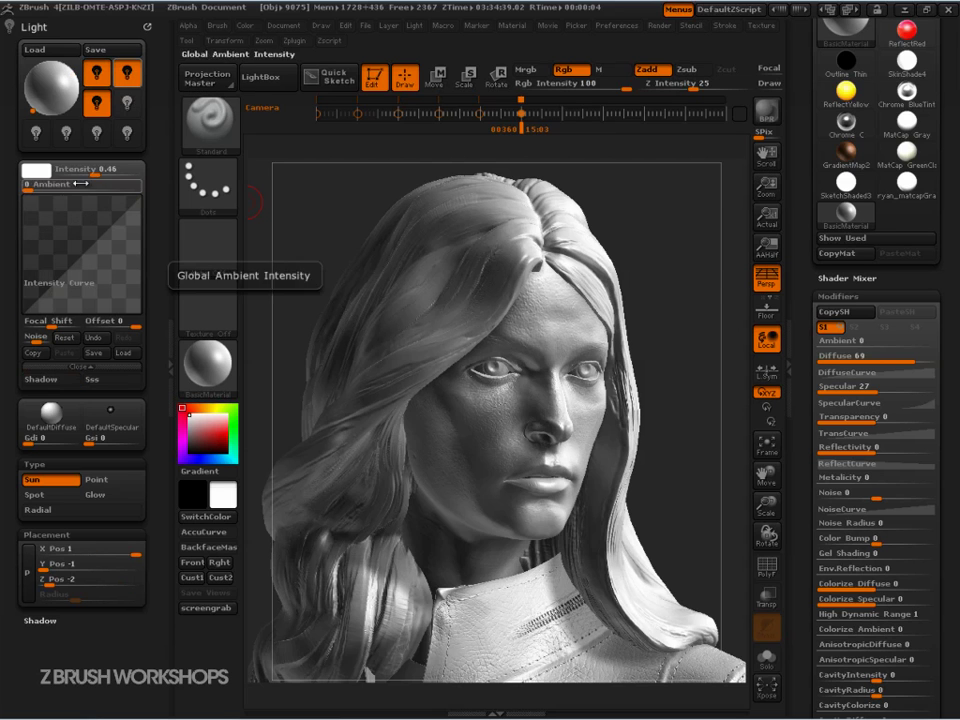
left_click_drag(93, 174, 88, 174)
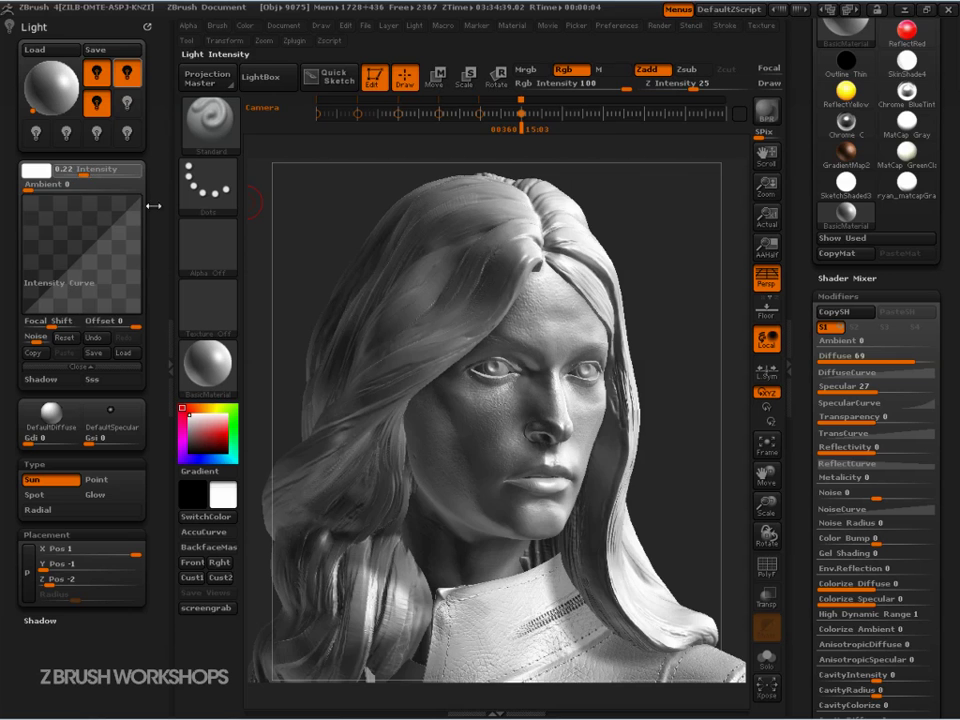
left_click(767, 113)
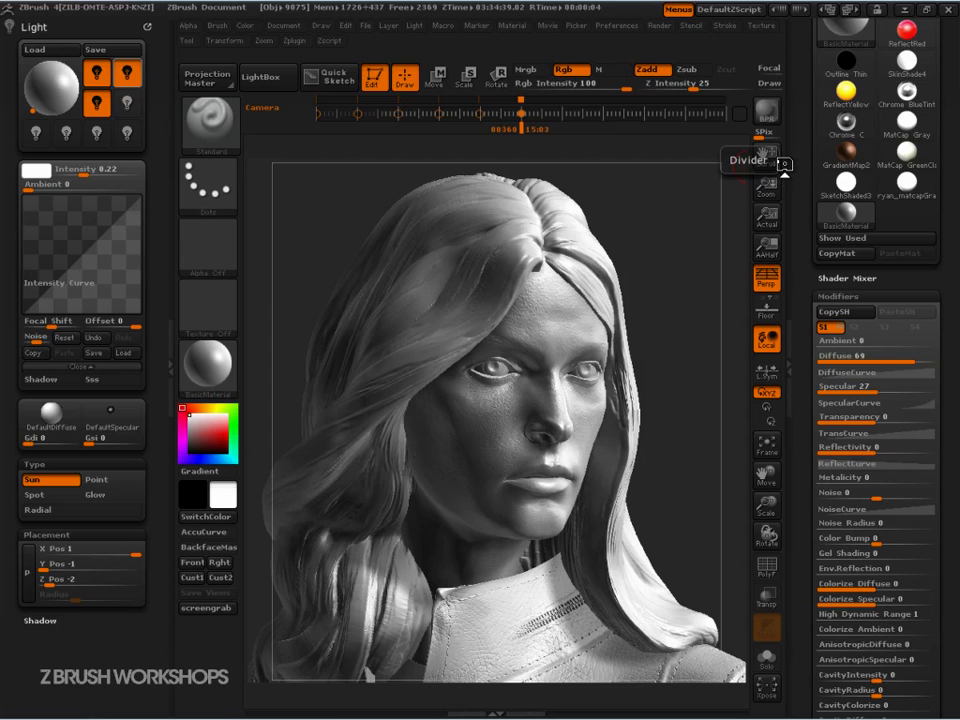
Review the remaining BasicMaterial modifiers, from Transparency down to PhongBlinn Specular
scroll(803, 500, "down", 5)
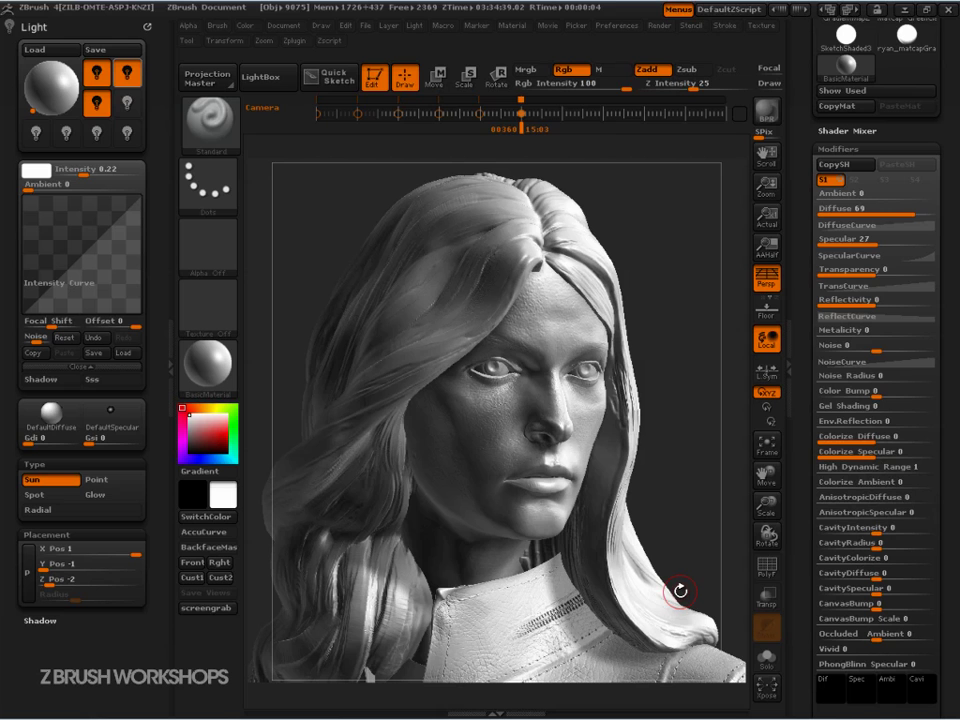
key("ctrl+shift")
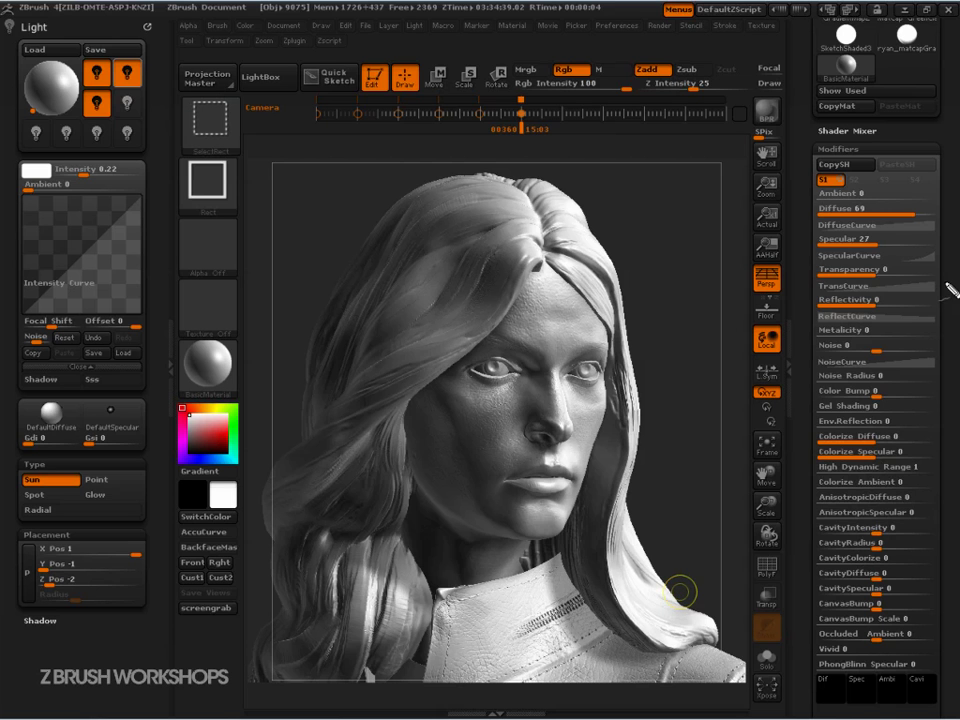
mouse_move(883, 272)
left_mouse_down()
mouse_move(938, 461)
mouse_move(800, 690)
mouse_move(797, 292)
mouse_move(828, 277)
left_mouse_up()
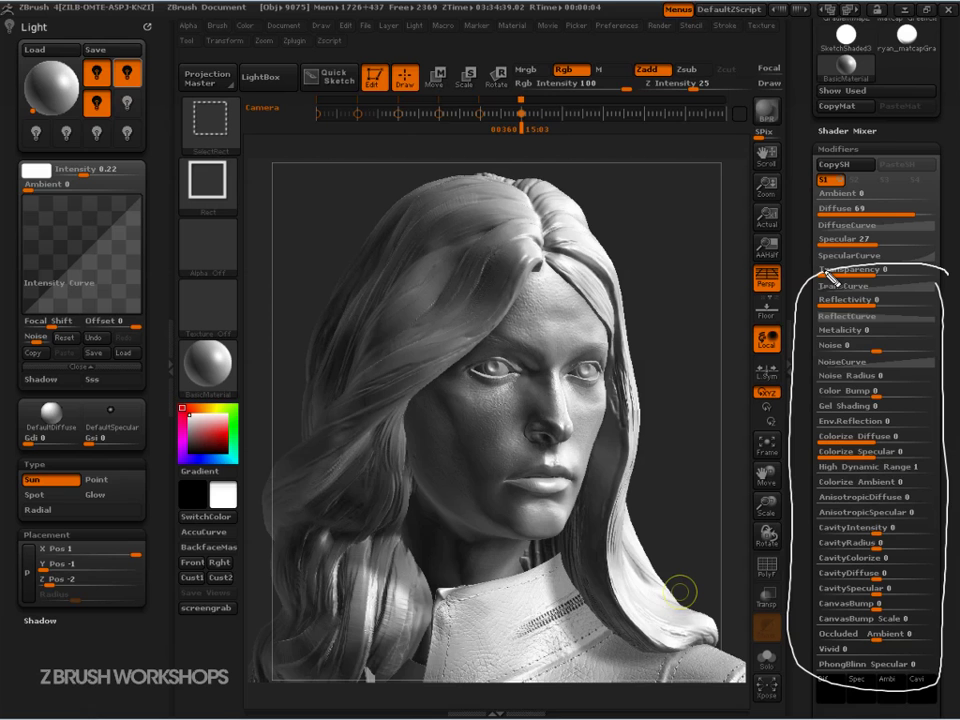
key("Escape")
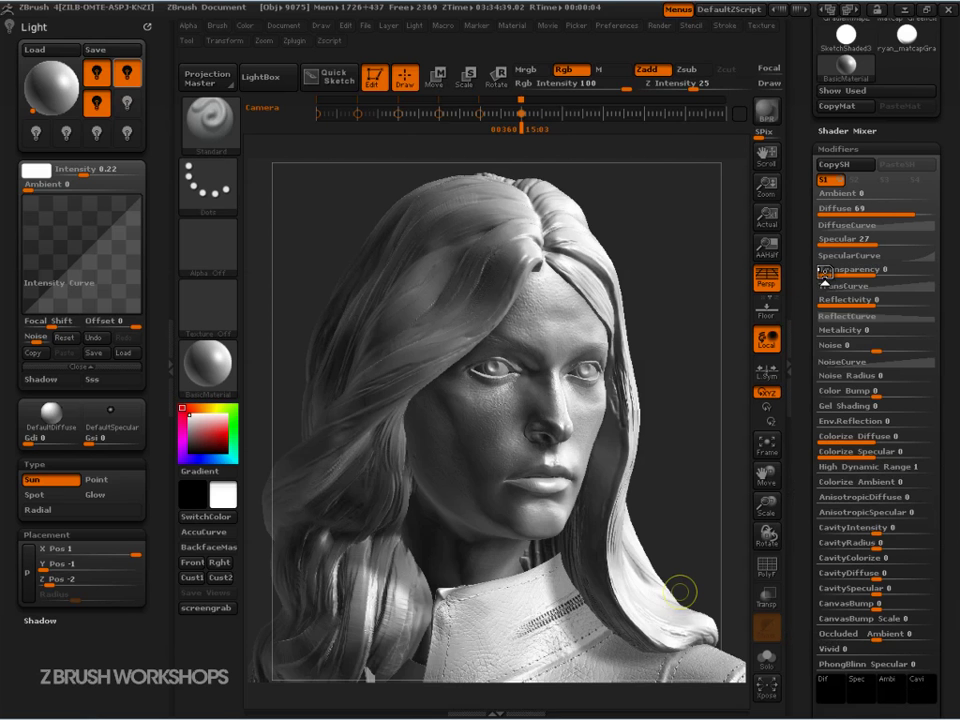